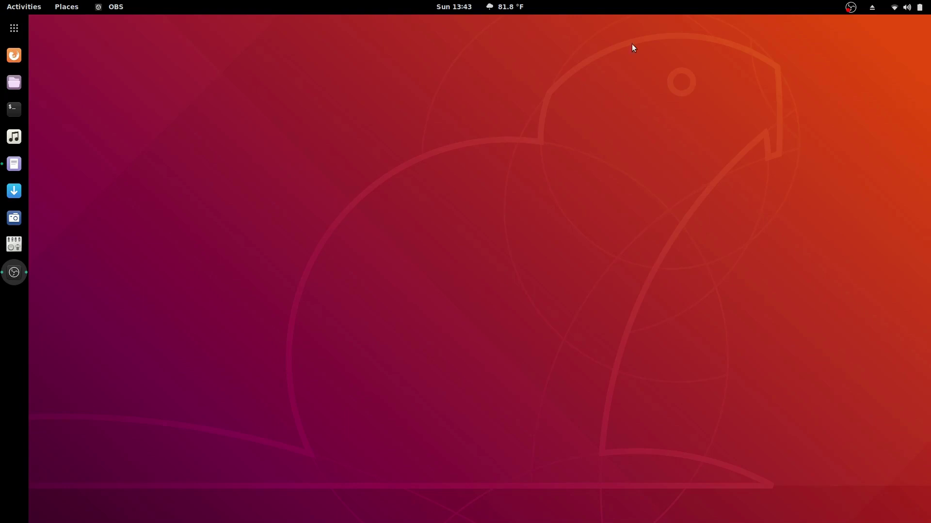
Step: Glance at the weather forecast, removable drives menu and Downloads folder, then close them
{"action": "left_click", "coordinate": [504, 7]}
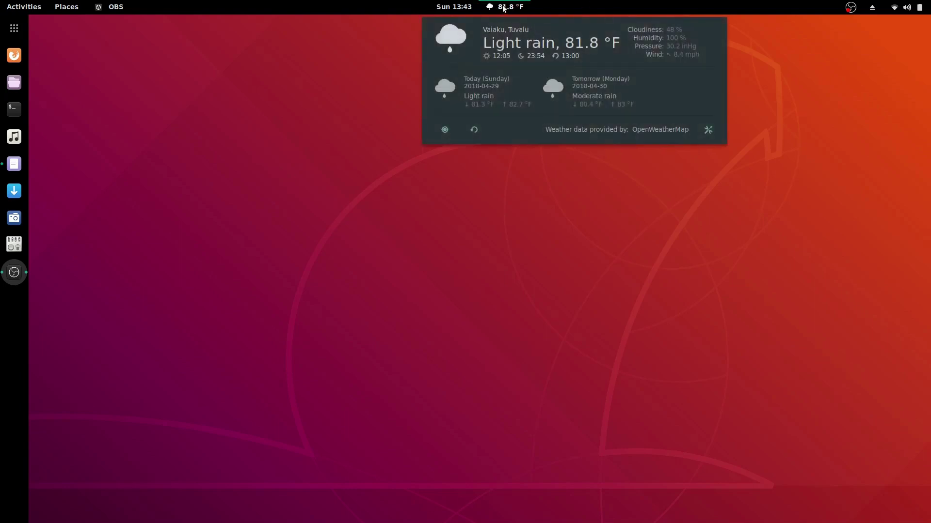
{"action": "left_click", "coordinate": [383, 134]}
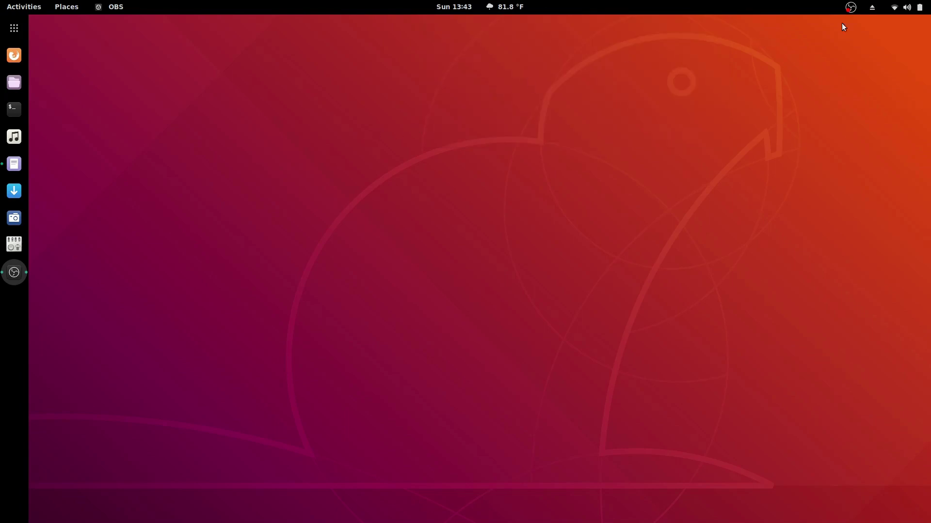
{"action": "left_click", "coordinate": [872, 7]}
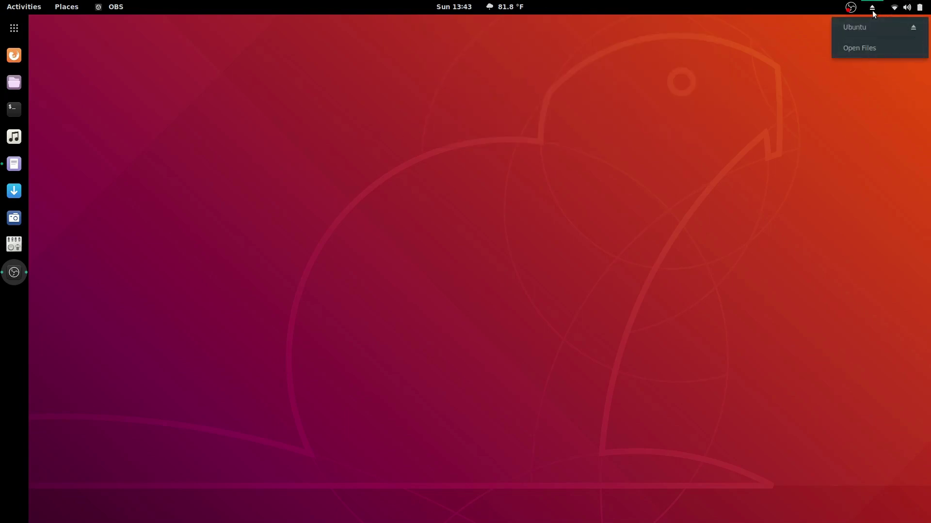
{"action": "left_click", "coordinate": [290, 106]}
{"action": "left_click", "coordinate": [71, 5]}
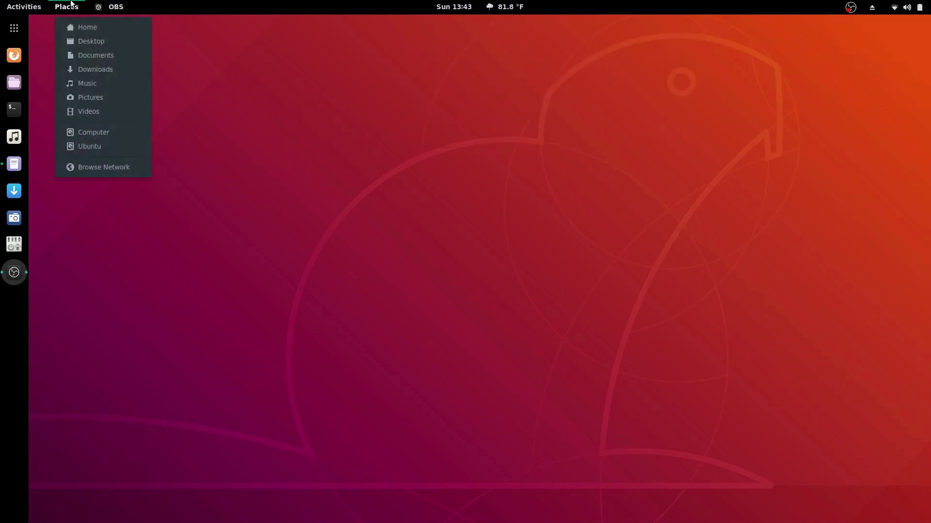
{"action": "left_click", "coordinate": [104, 69]}
{"action": "left_click", "coordinate": [463, 38]}
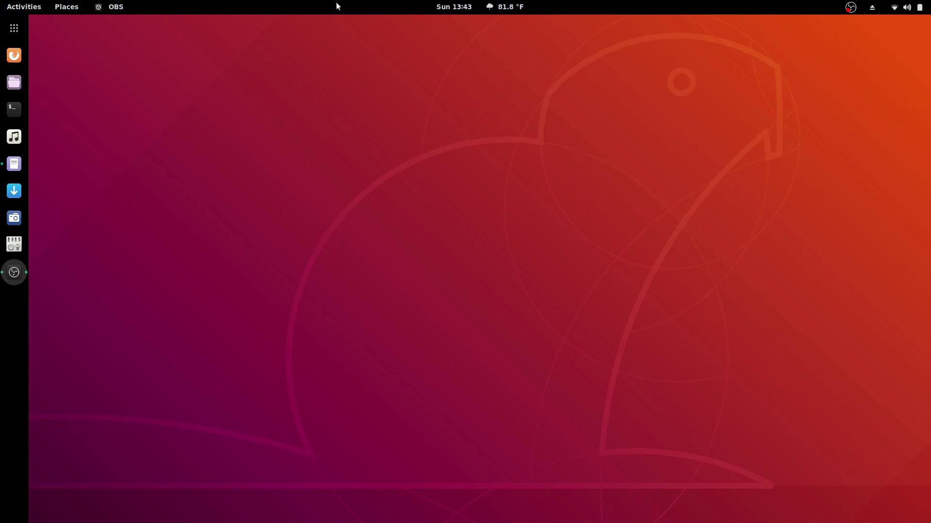
Step: Launch Tweaks and confirm in Terminal that gnome-tweak-tool 3.28.1-1 is already the newest version
{"action": "left_click", "coordinate": [14, 244]}
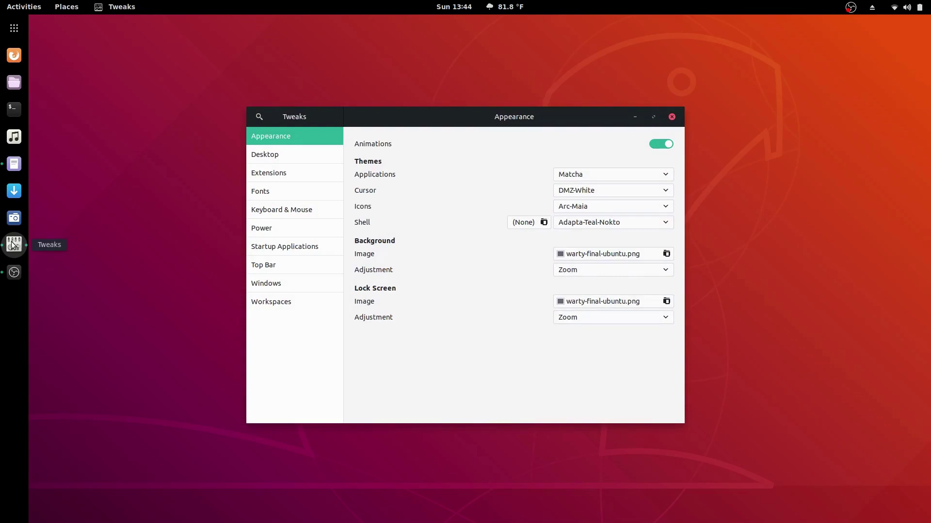
{"action": "left_click", "coordinate": [14, 109]}
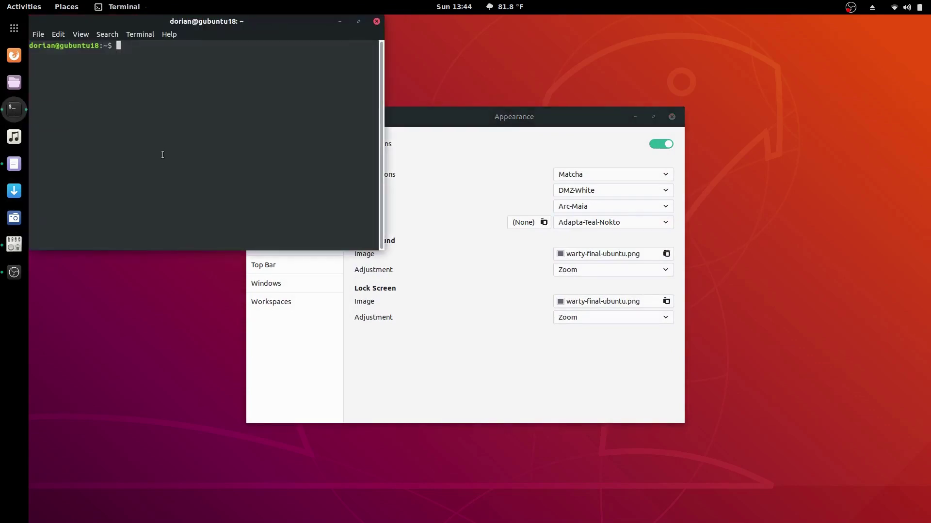
{"action": "key", "text": "ctrl+plus"}
{"action": "key", "text": "ctrl+plus"}
{"action": "key", "text": "ctrl+plus"}
{"action": "key", "text": "ctrl+plus"}
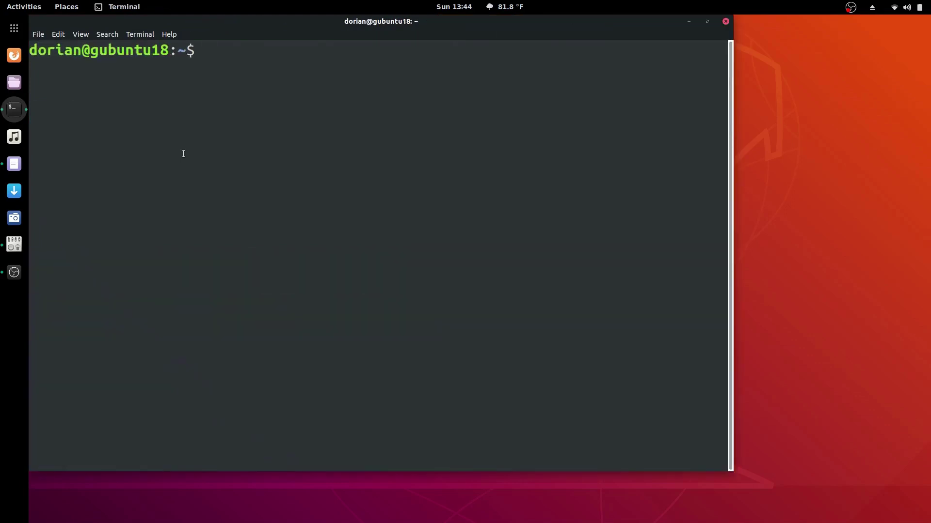
{"action": "type", "text": "sudo apt install gnome-"}
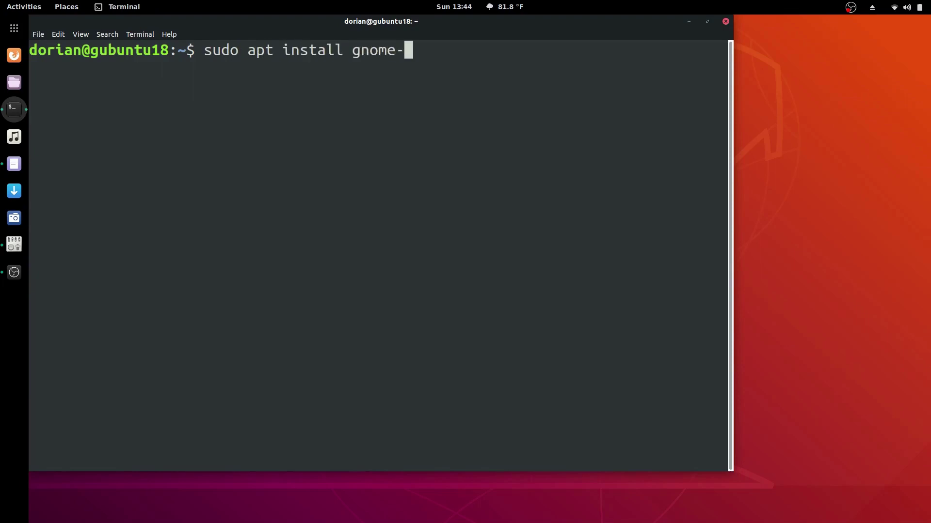
{"action": "type", "text": "tweak-tool"}
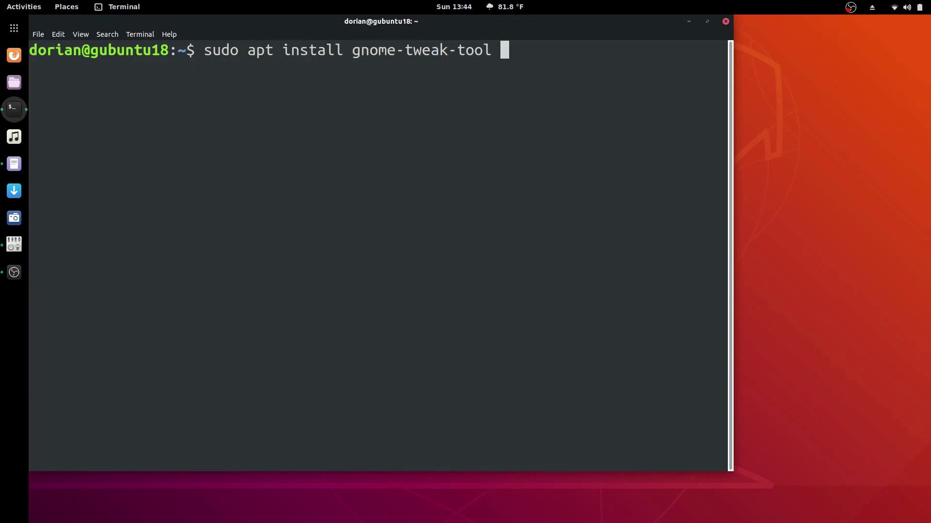
{"action": "key", "text": "Return"}
{"action": "key", "text": "Return"}
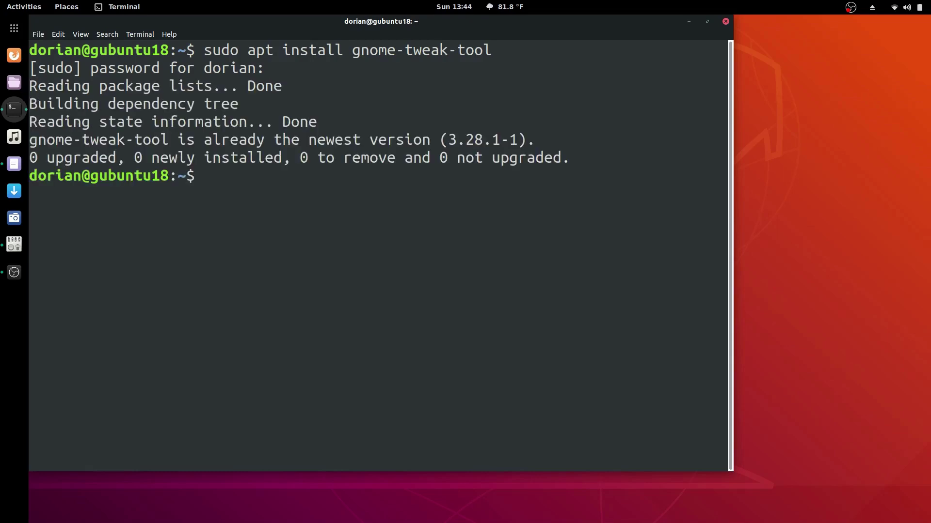
{"action": "left_click", "coordinate": [725, 21]}
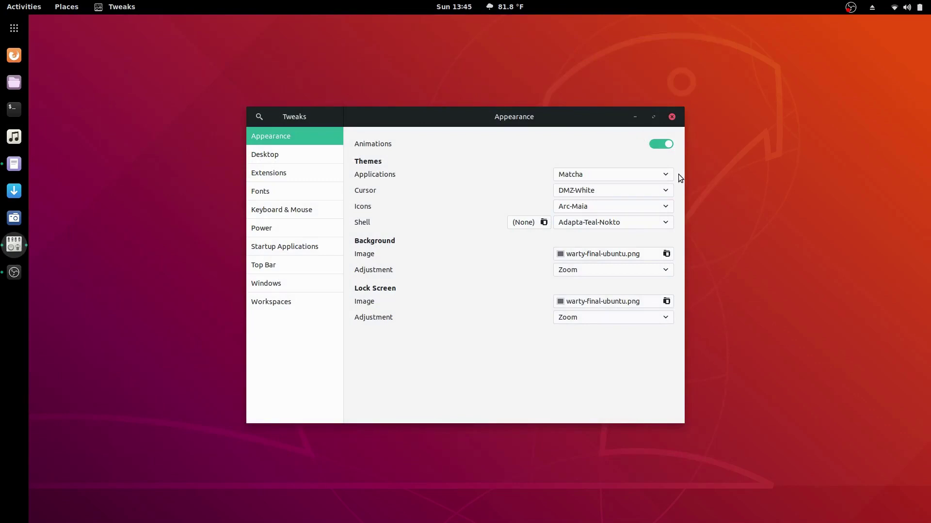
Step: Look over the theme list without changing it, then show the Extensions page in Tweaks
{"action": "left_click", "coordinate": [665, 175]}
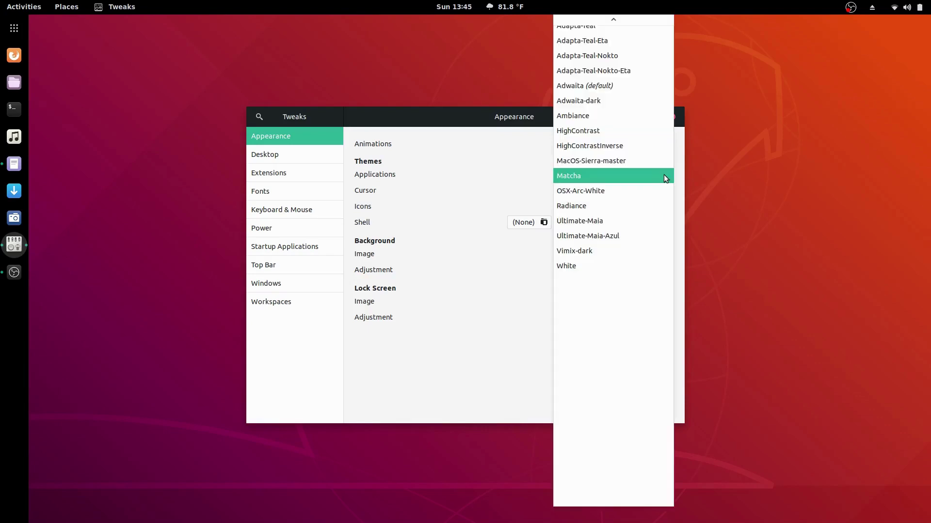
{"action": "left_click", "coordinate": [738, 173]}
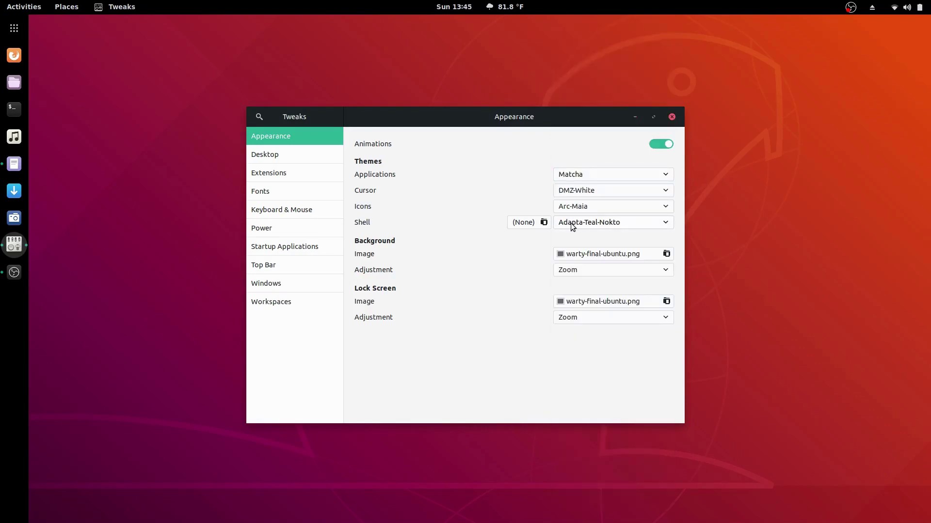
{"action": "left_click", "coordinate": [290, 174]}
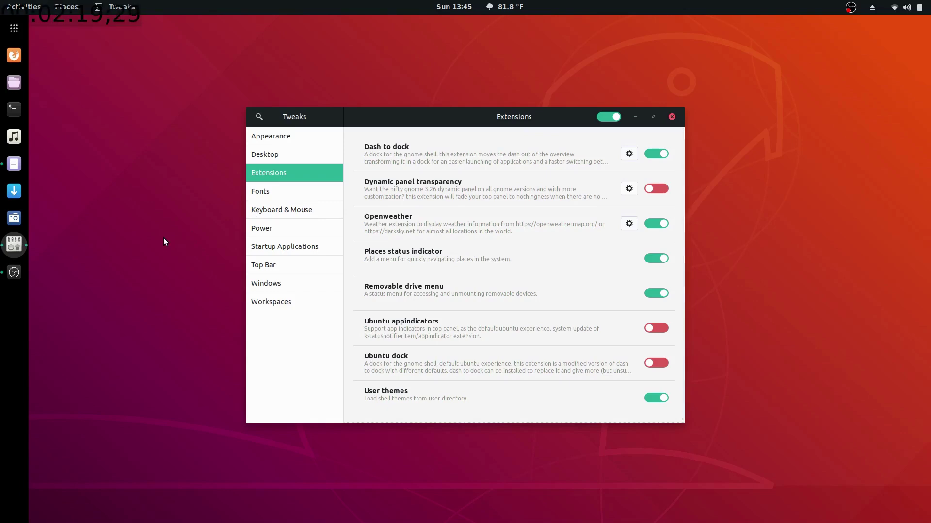
{"action": "key", "text": "alt+F2"}
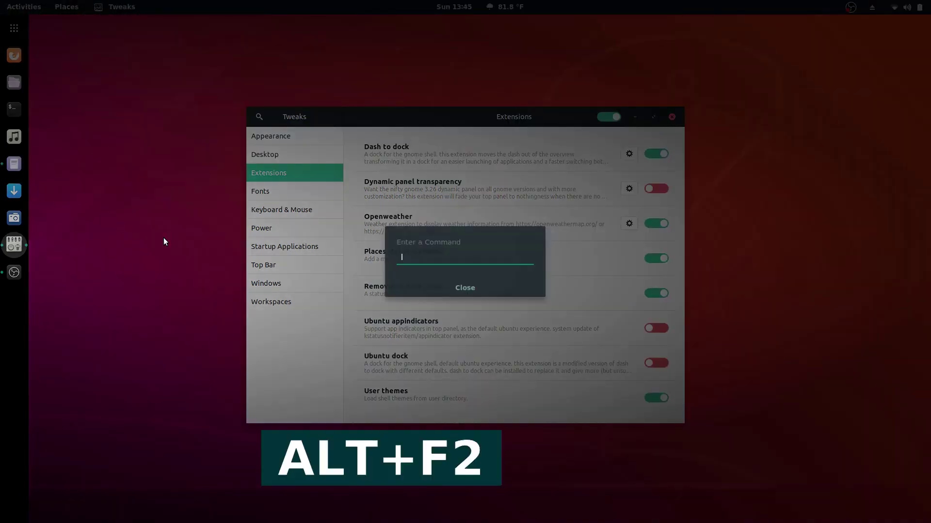
Step: Restart GNOME Shell with the 'r' command and maximize the Tweaks window
{"action": "type", "text": "r"}
{"action": "key", "text": "Return"}
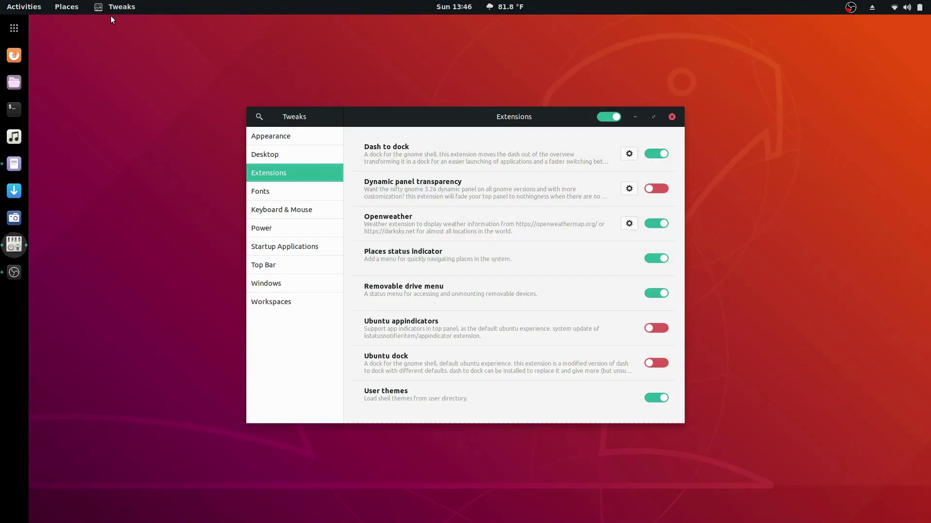
{"action": "left_click_drag", "start_coordinate": [369, 111], "coordinate": [409, 1]}
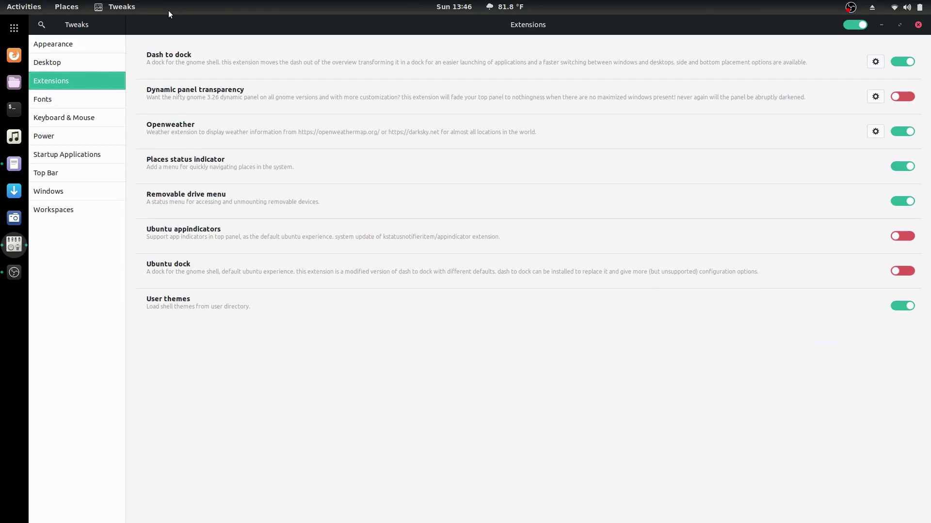
Step: Review Dynamic panel transparency's Background opacity and colour settings, then close the dialog
{"action": "double_click", "coordinate": [184, 33]}
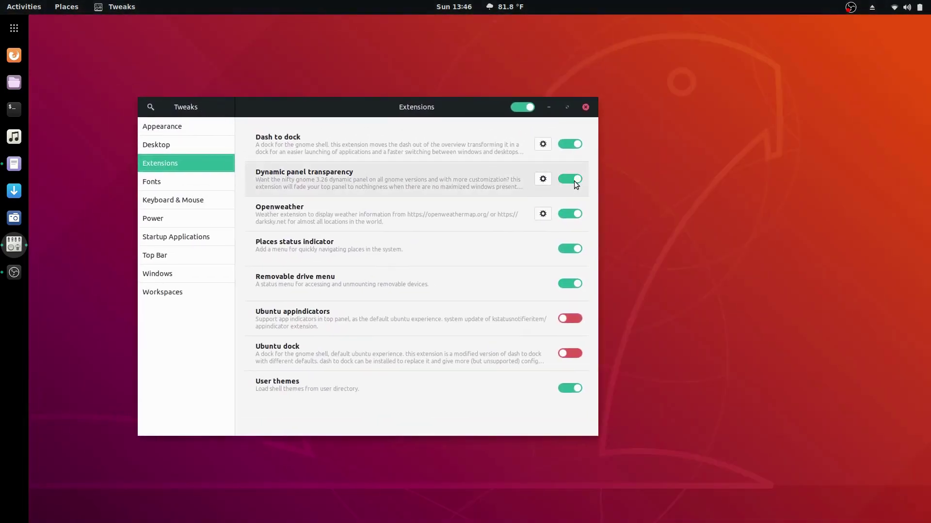
{"action": "left_click", "coordinate": [543, 180]}
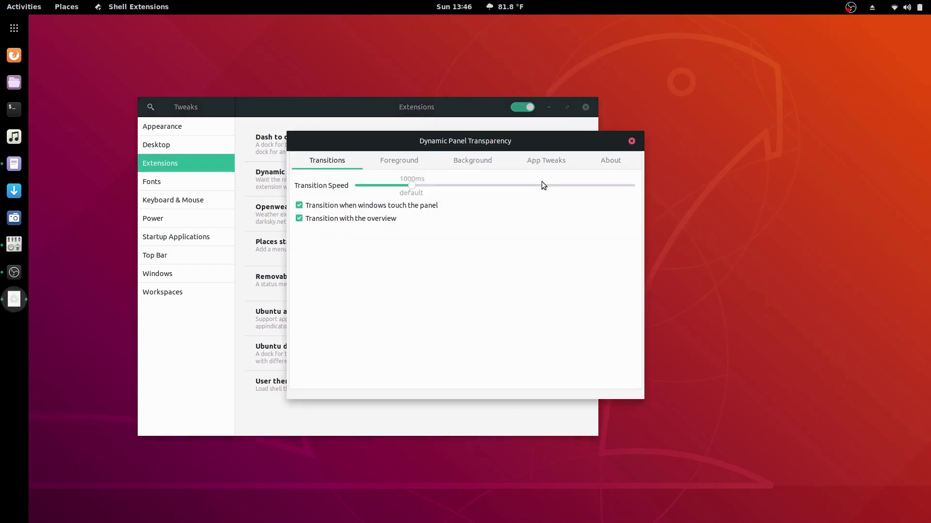
{"action": "left_click", "coordinate": [482, 164]}
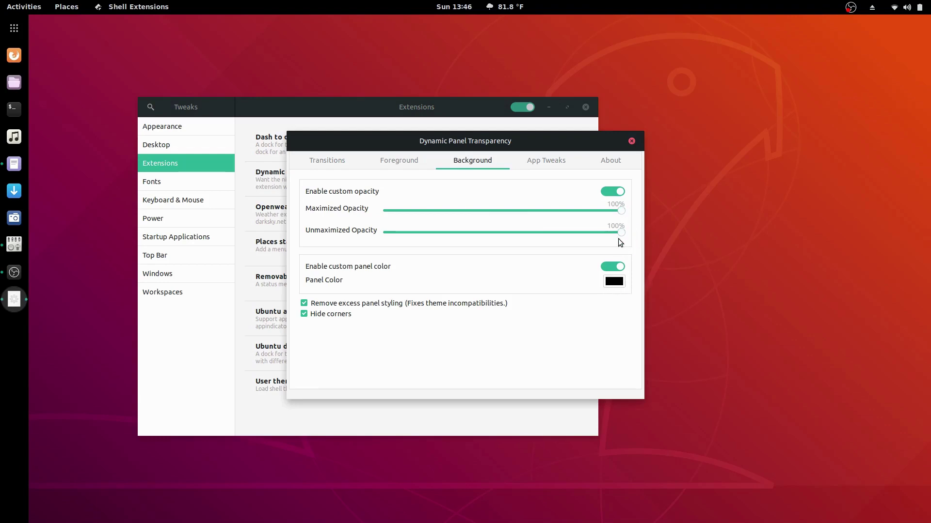
{"action": "left_click", "coordinate": [631, 141]}
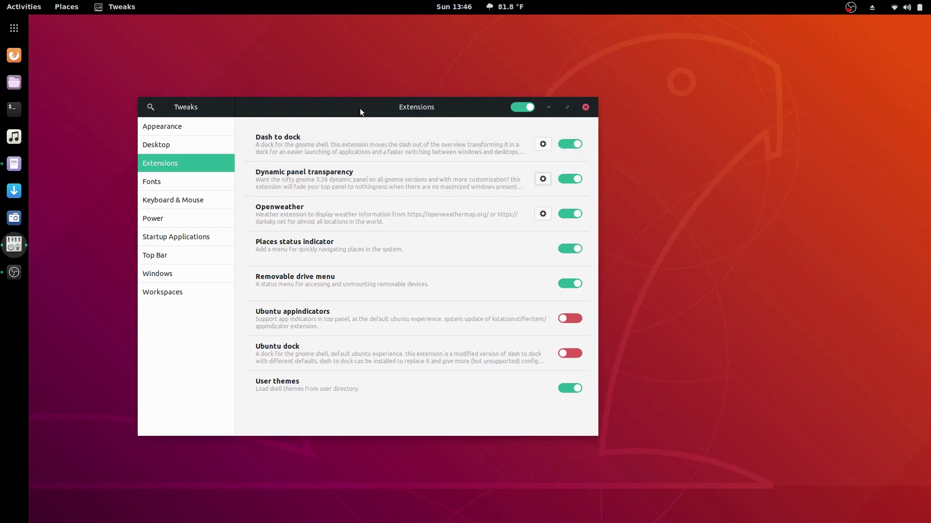
{"action": "left_click_drag", "start_coordinate": [359, 108], "coordinate": [387, 4]}
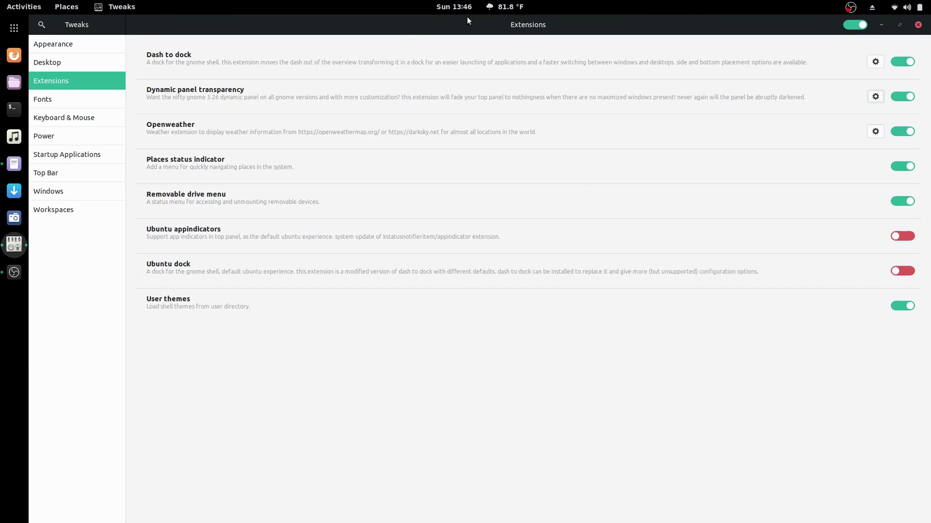
{"action": "left_click_drag", "start_coordinate": [467, 19], "coordinate": [506, 95]}
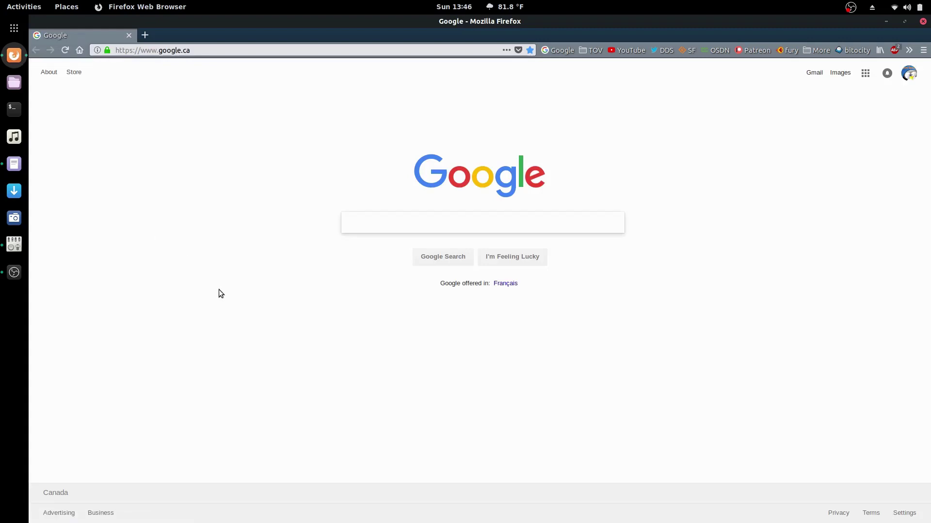
Step: Search Google for 'gnome shell extensions' and open extensions.gnome.org, sorted by popularity
{"action": "type", "text": "gnome shell "}
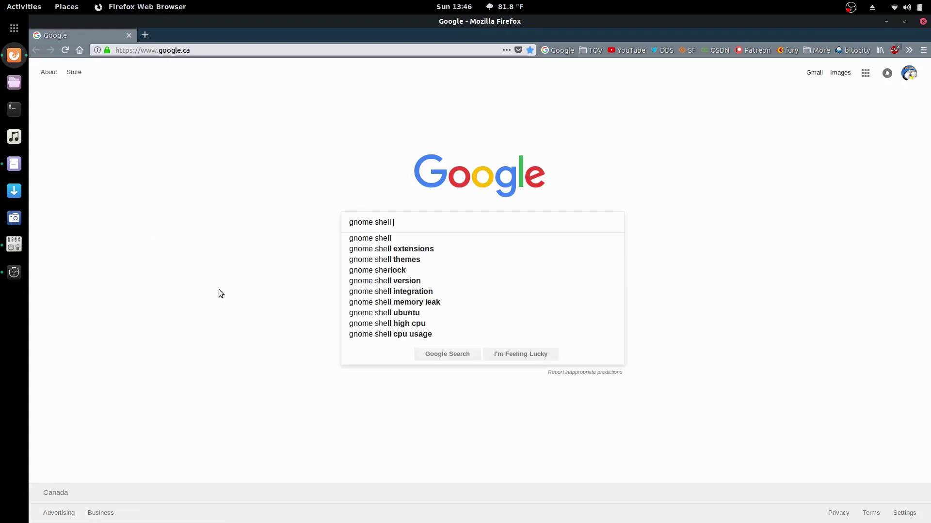
{"action": "type", "text": "extensions"}
{"action": "key", "text": "Return"}
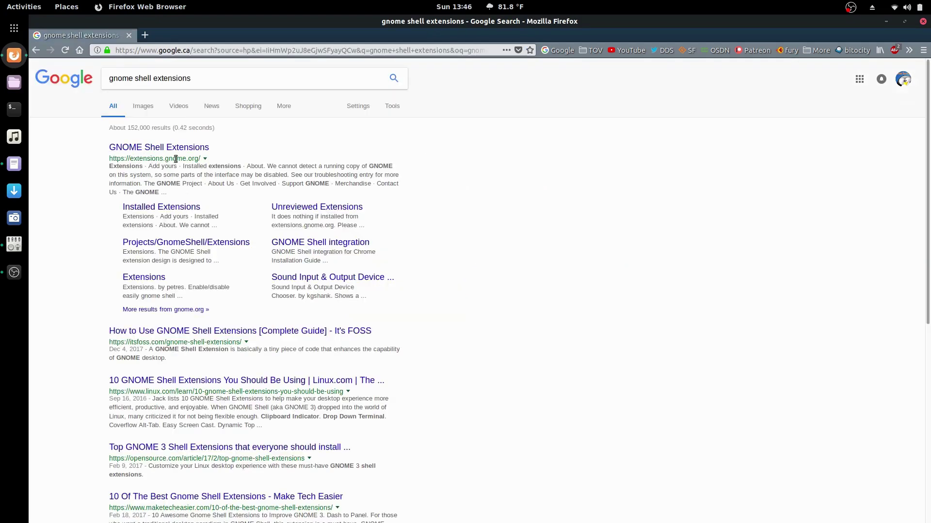
{"action": "key", "text": "ctrl+plus"}
{"action": "key", "text": "ctrl+plus"}
{"action": "key", "text": "ctrl+plus"}
{"action": "key", "text": "ctrl+plus"}
{"action": "key", "text": "ctrl+plus"}
{"action": "key", "text": "ctrl+plus"}
{"action": "key", "text": "ctrl+plus"}
{"action": "key", "text": "ctrl+plus"}
{"action": "key", "text": "ctrl+plus"}
{"action": "key", "text": "ctrl+plus"}
{"action": "key", "text": "ctrl+plus"}
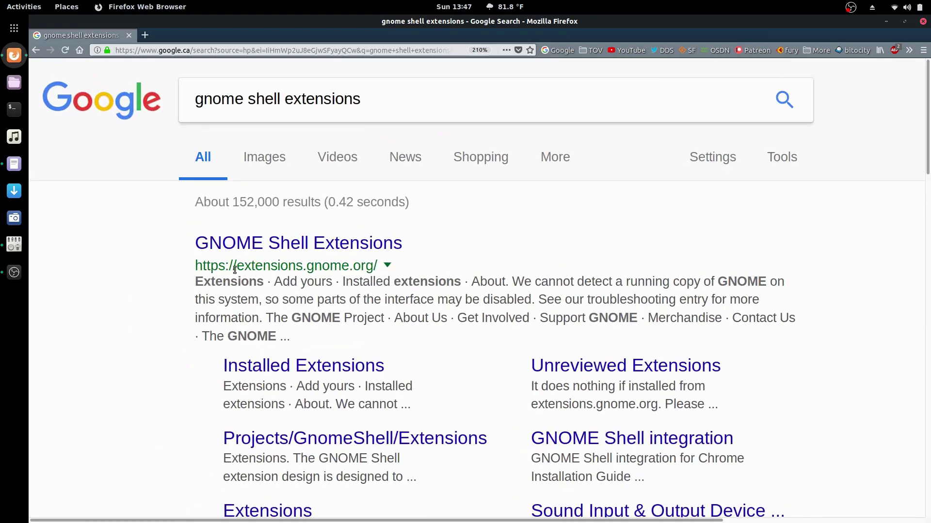
{"action": "left_click", "coordinate": [358, 246]}
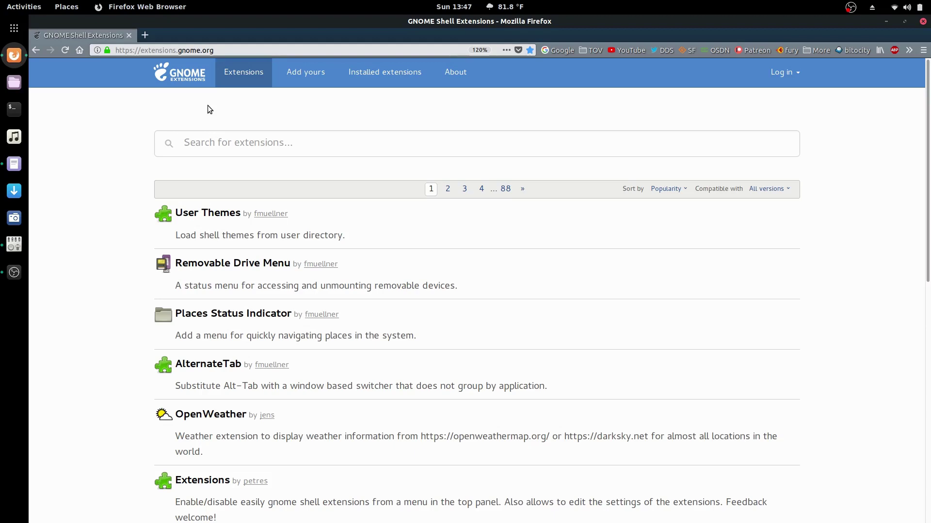
{"action": "left_click", "coordinate": [911, 52]}
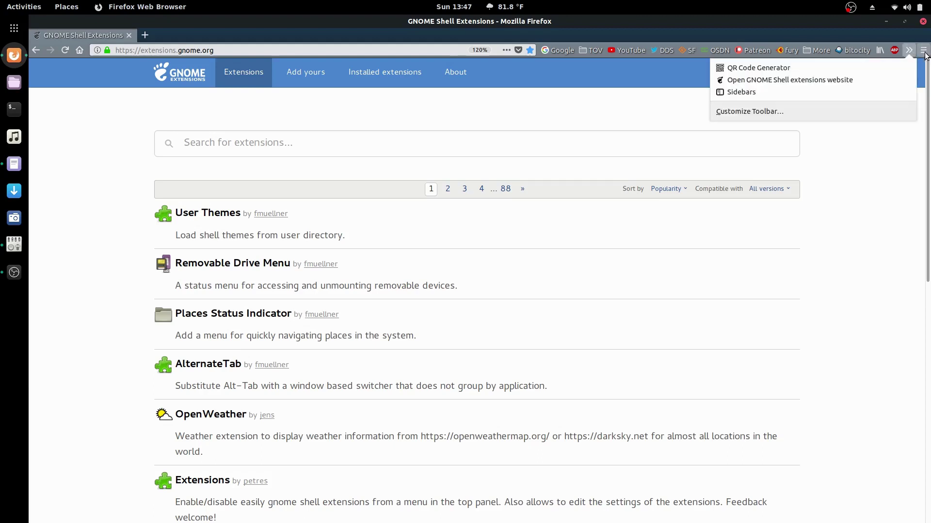
Step: Go from the Firefox Add-ons manager to the full Firefox add-ons website
{"action": "left_click", "coordinate": [923, 50]}
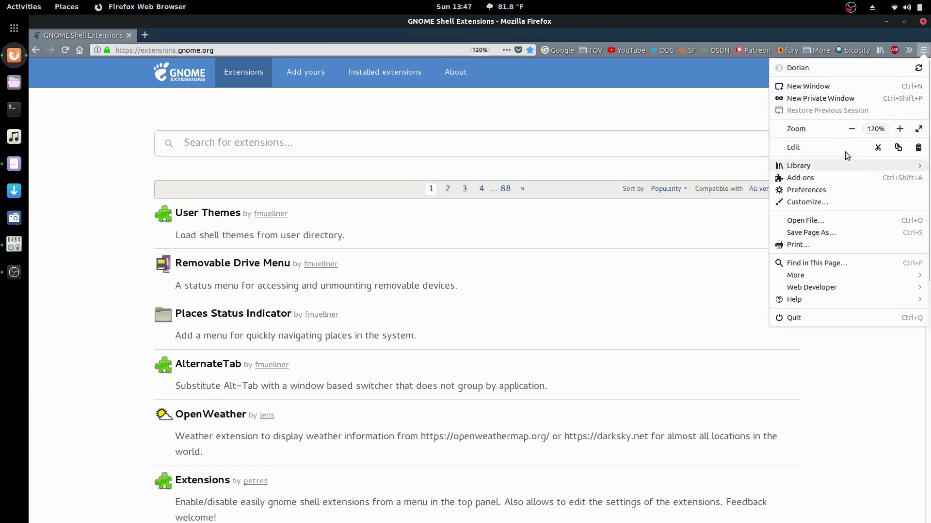
{"action": "left_click", "coordinate": [806, 180]}
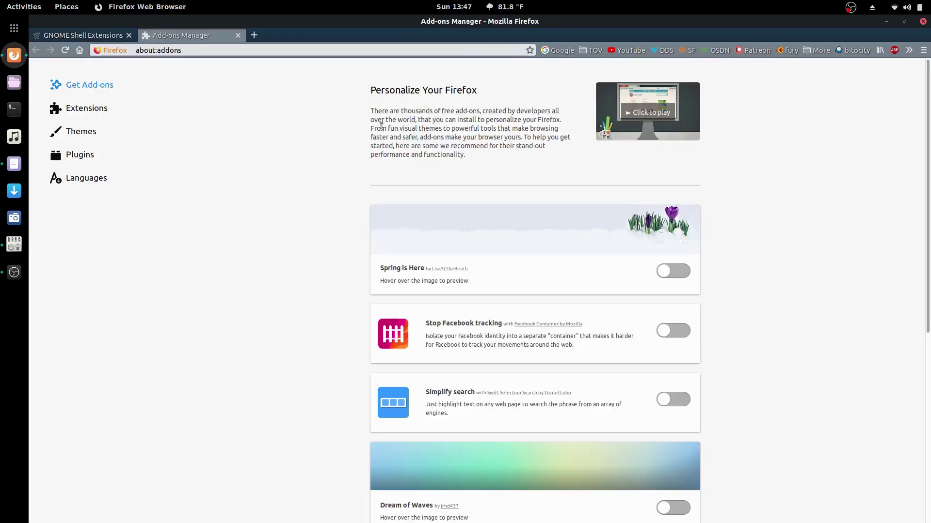
{"action": "scroll", "coordinate": [368, 297], "scroll_direction": "down", "scroll_amount": 6}
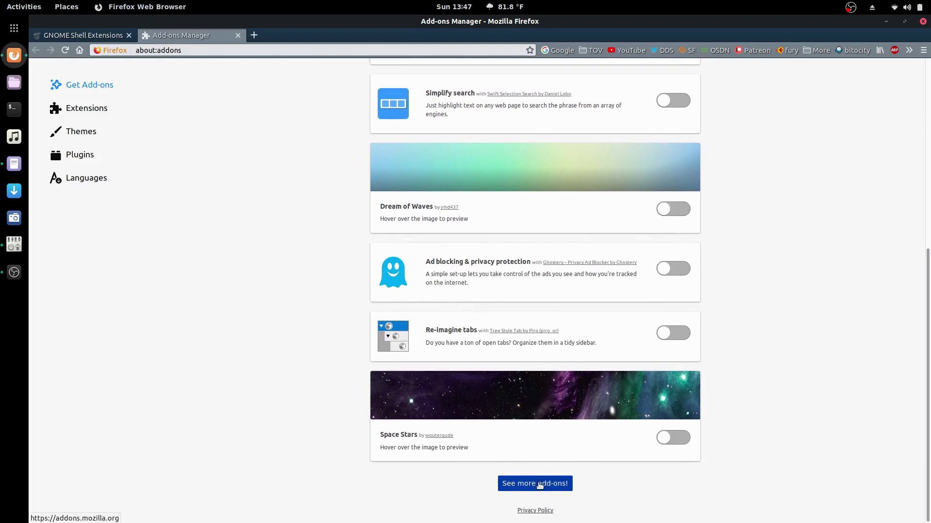
{"action": "left_click", "coordinate": [547, 484]}
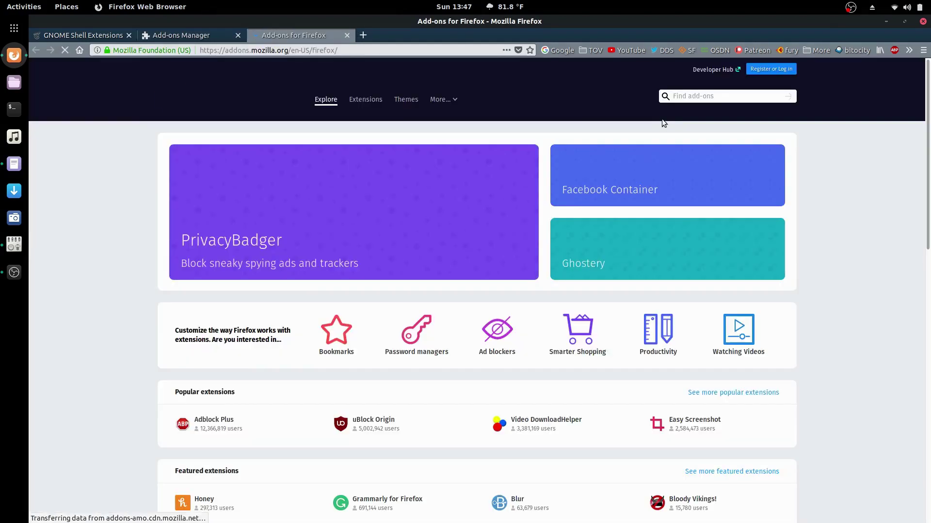
Step: Search add-ons for 'gnome' and open the GNOME Shell integration page
{"action": "type", "text": "gnome"}
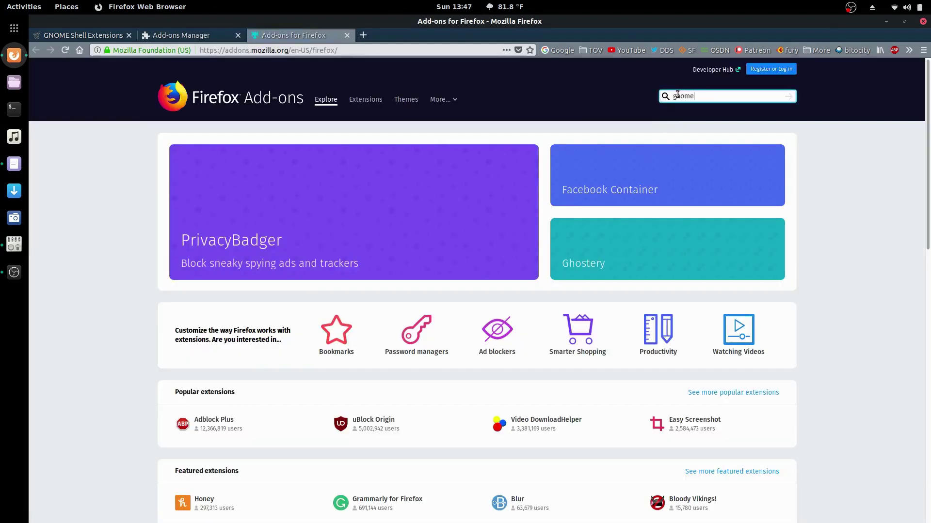
{"action": "key", "text": "Return"}
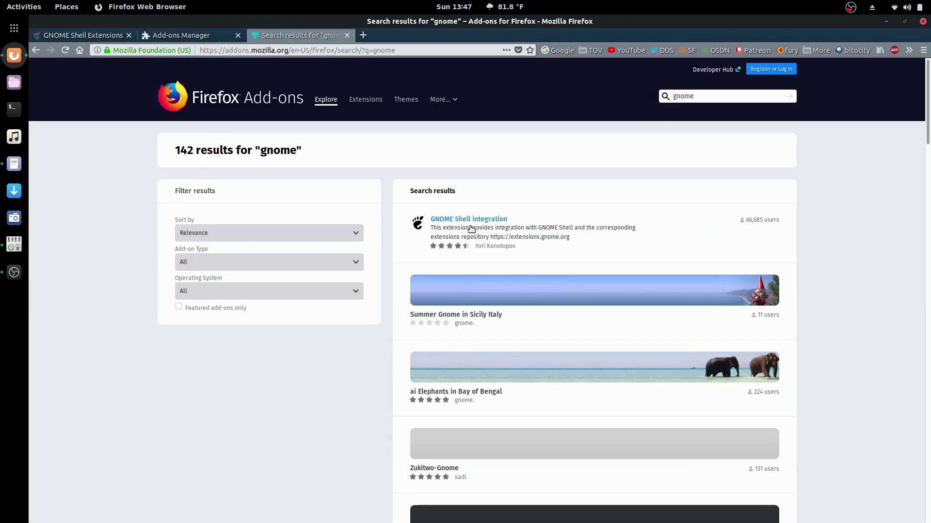
{"action": "key", "text": "ctrl+plus"}
{"action": "key", "text": "ctrl+plus"}
{"action": "key", "text": "ctrl+plus"}
{"action": "key", "text": "ctrl+plus"}
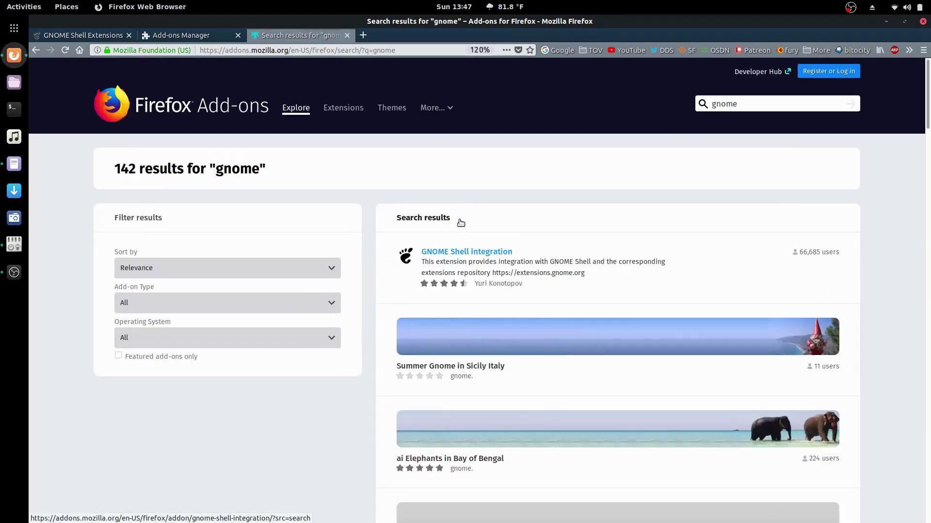
{"action": "left_click", "coordinate": [470, 285]}
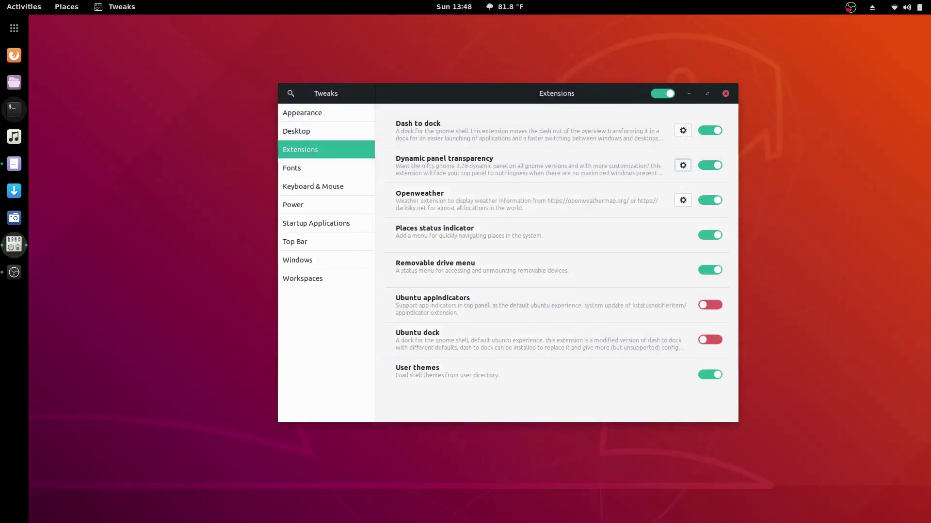
Step: Run 'sudo apt install chrome-gnome-shell', confirming version 10-1 is already installed, then close Terminal
{"action": "left_click", "coordinate": [16, 110]}
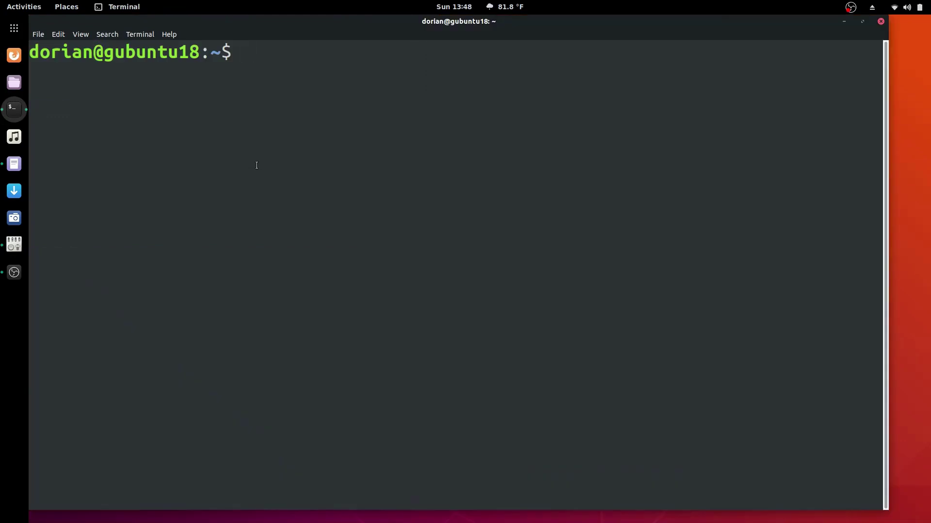
{"action": "type", "text": "sudo apt install chrome-gnome-shell"}
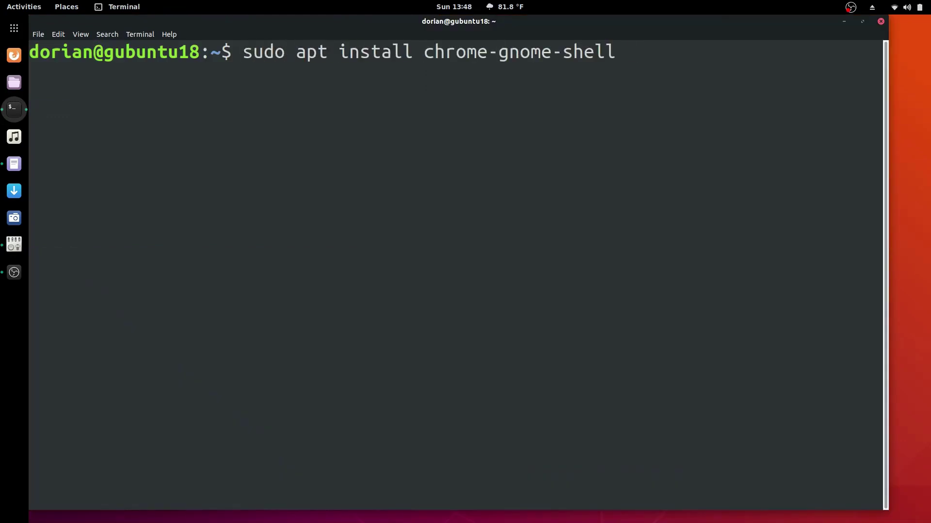
{"action": "key", "text": "Return"}
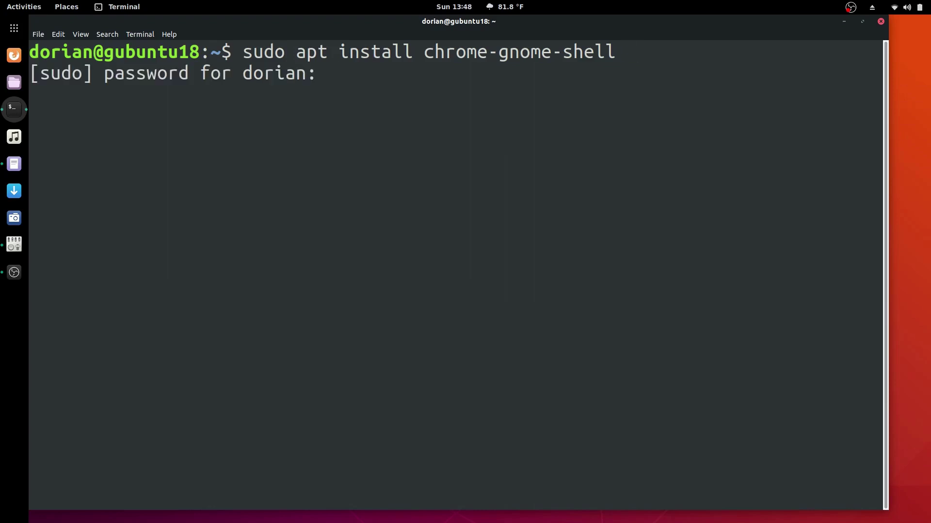
{"action": "key", "text": "Return"}
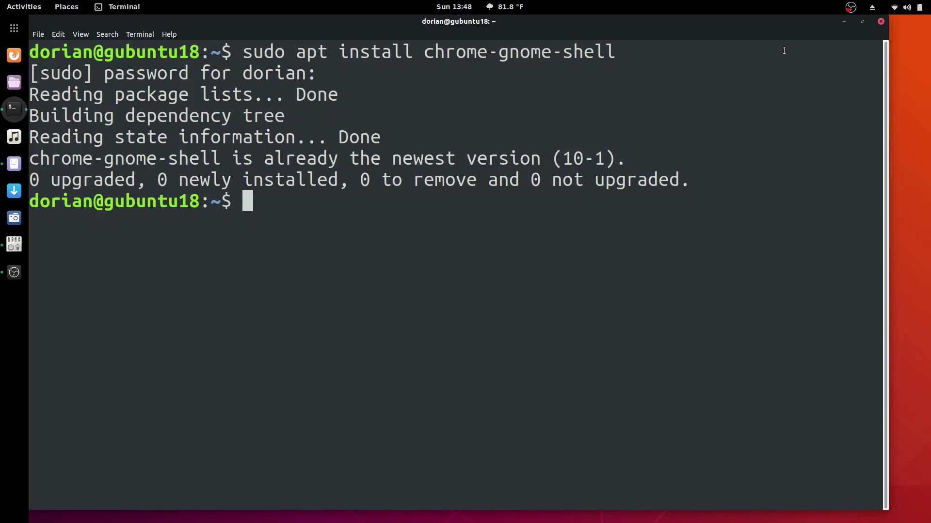
{"action": "left_click", "coordinate": [881, 22]}
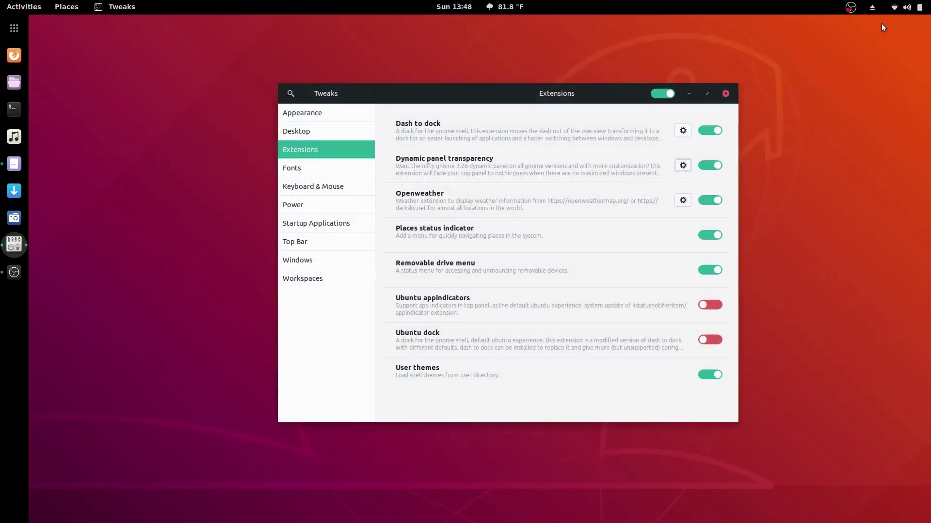
Step: Open extensions.gnome.org, close the Google tab, and browse the extension list past User Themes
{"action": "left_click", "coordinate": [18, 57]}
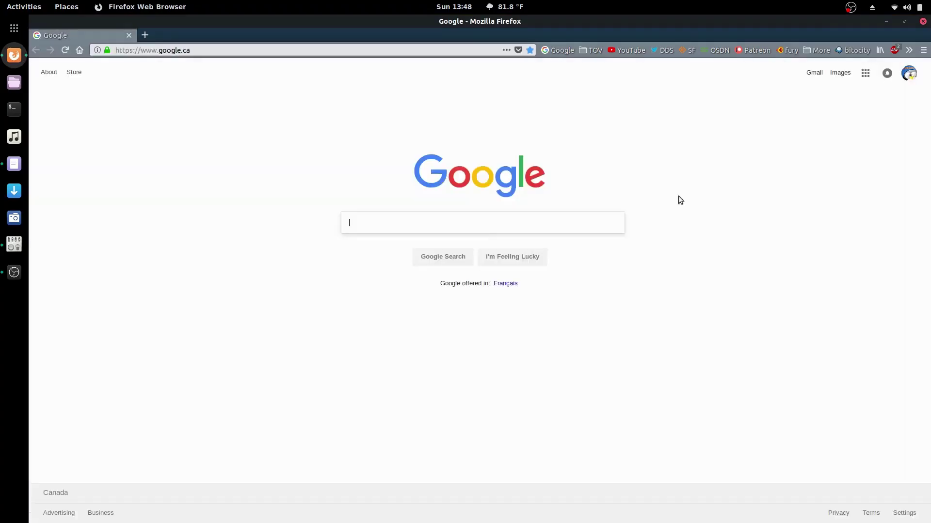
{"action": "left_click", "coordinate": [910, 52]}
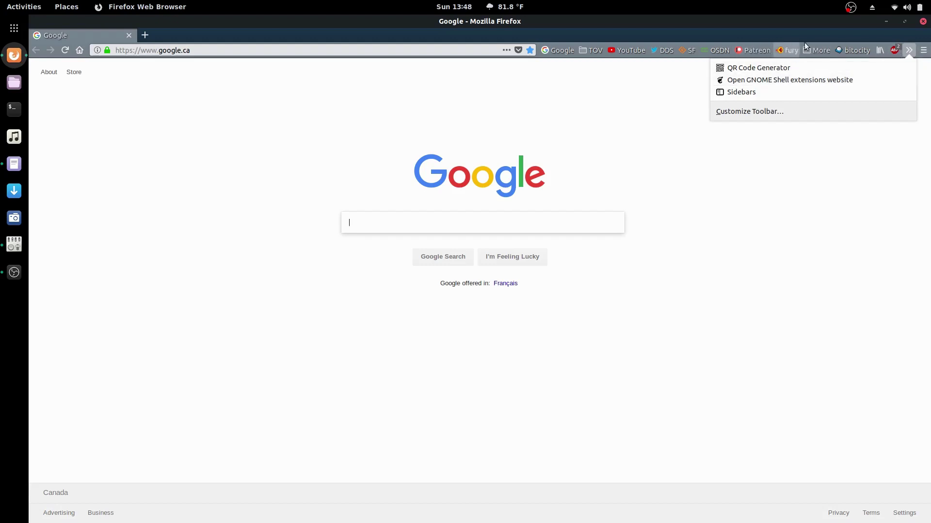
{"action": "left_click", "coordinate": [729, 81]}
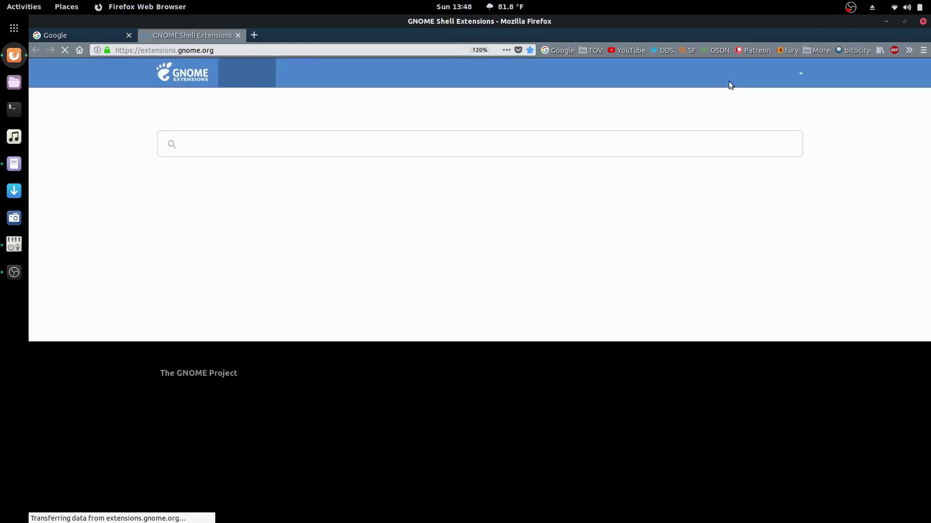
{"action": "left_click", "coordinate": [129, 35]}
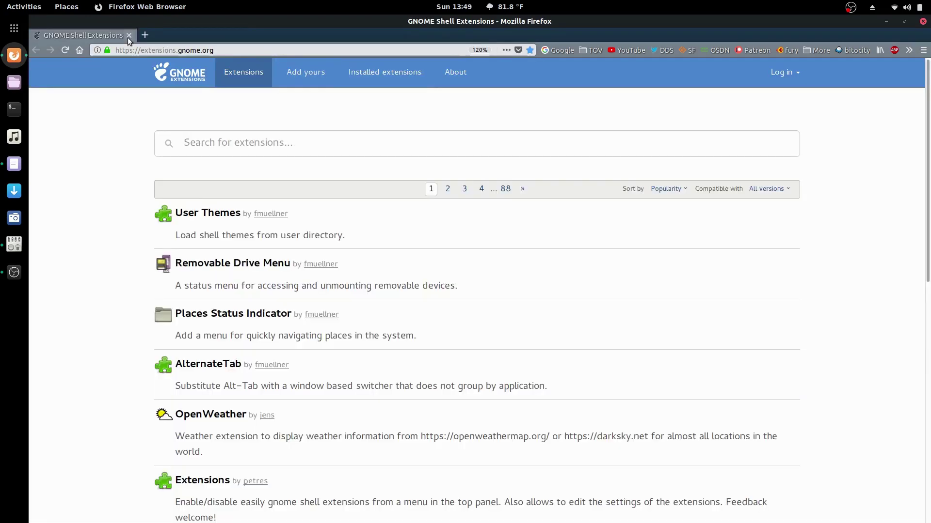
{"action": "left_click", "coordinate": [204, 218]}
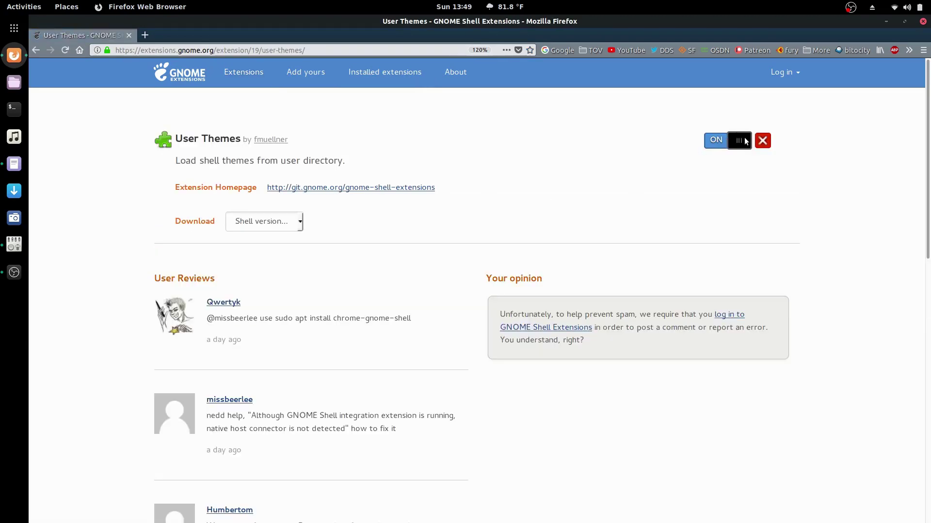
{"action": "left_click", "coordinate": [39, 50]}
{"action": "scroll", "coordinate": [133, 216], "scroll_direction": "down", "scroll_amount": 5}
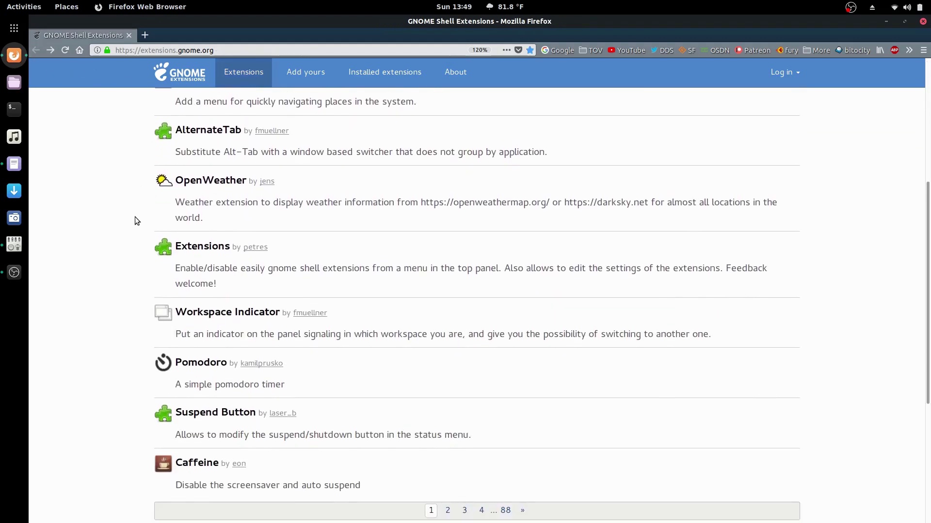
{"action": "scroll", "coordinate": [135, 217], "scroll_direction": "down", "scroll_amount": 4}
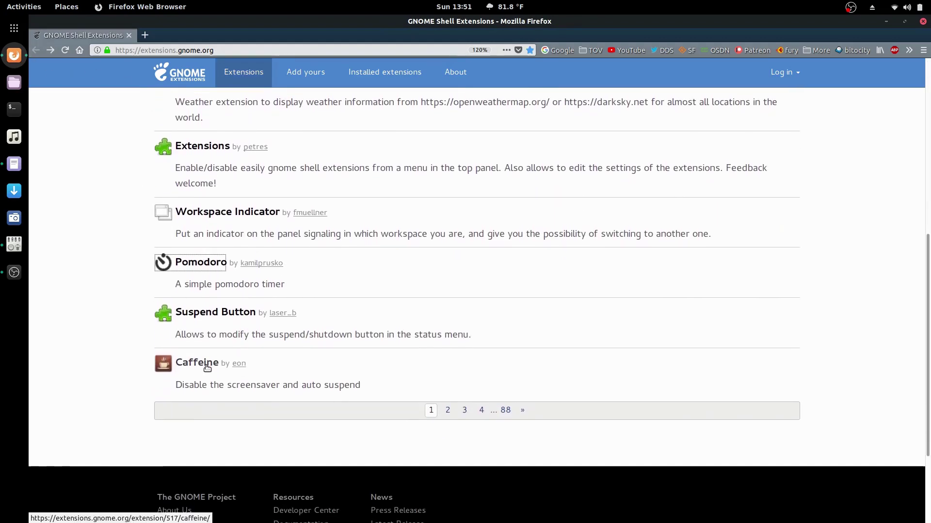
Step: Install and enable Caffeine, then test its top-bar toggle for auto suspend and screensaver
{"action": "left_click", "coordinate": [206, 365]}
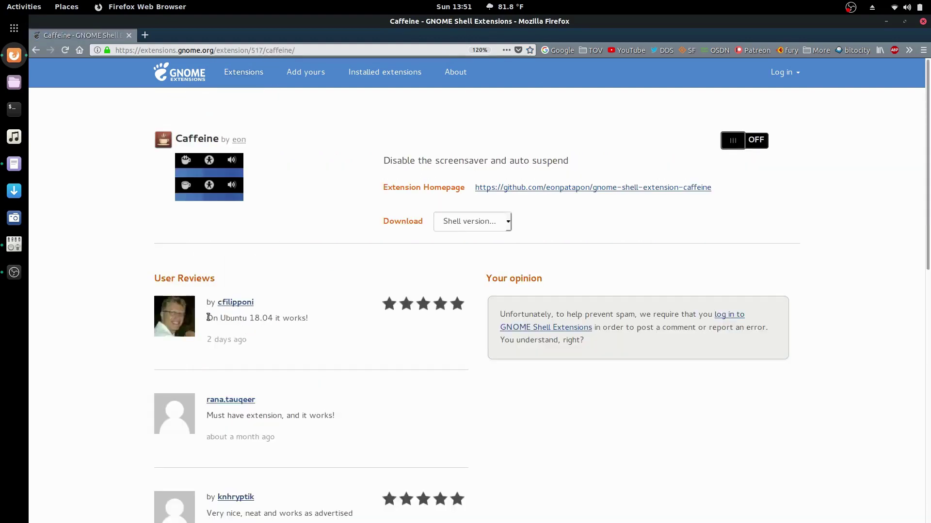
{"action": "left_click_drag", "start_coordinate": [208, 317], "coordinate": [306, 317]}
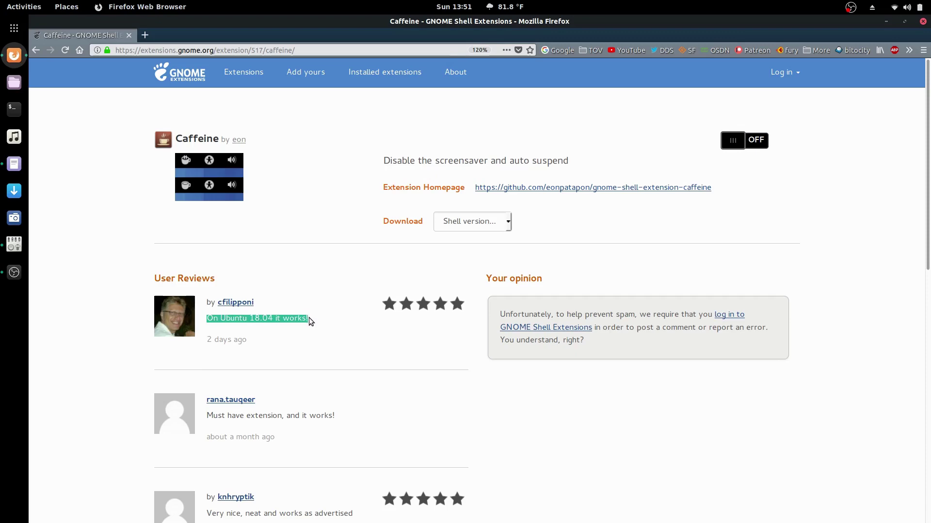
{"action": "left_click", "coordinate": [307, 321]}
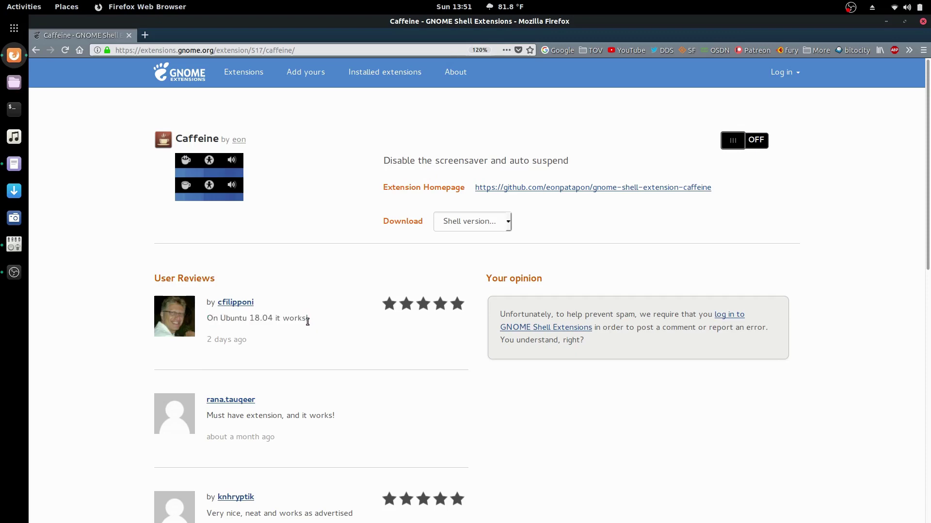
{"action": "left_click", "coordinate": [754, 141]}
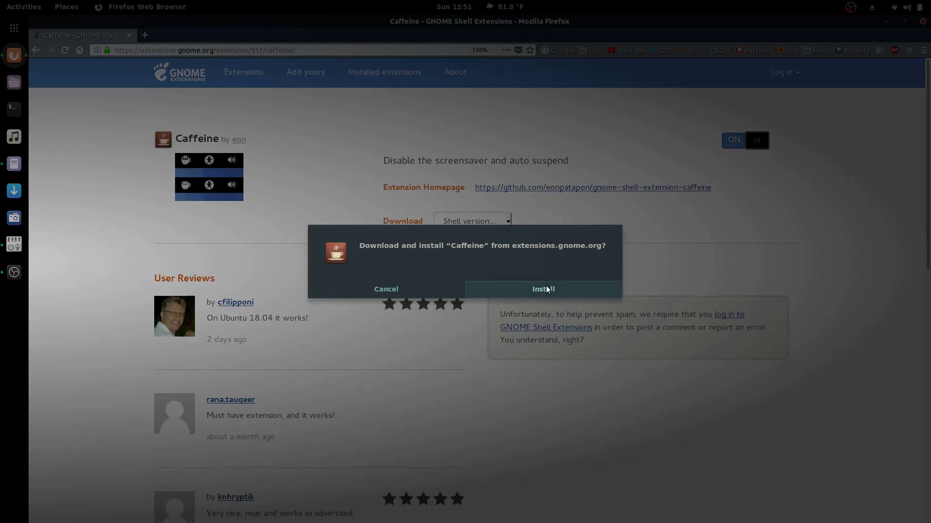
{"action": "left_click", "coordinate": [545, 289]}
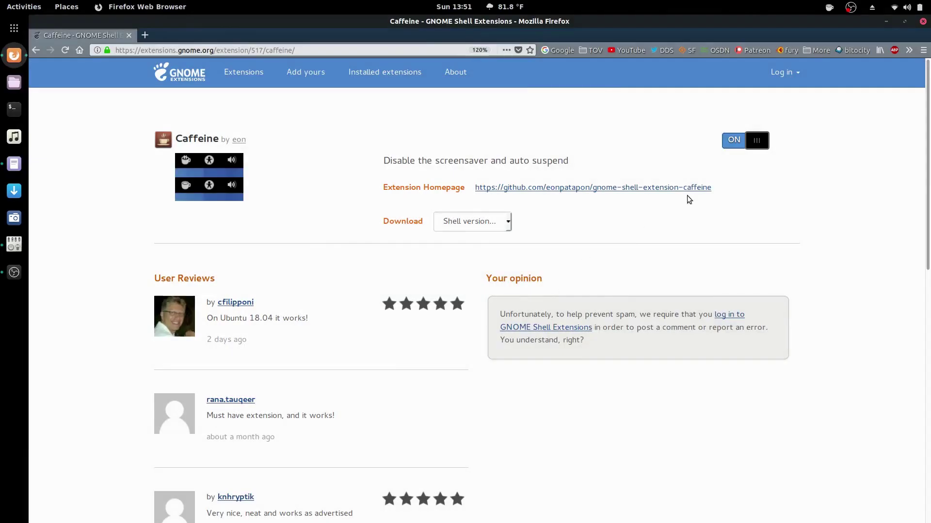
{"action": "left_click", "coordinate": [830, 7]}
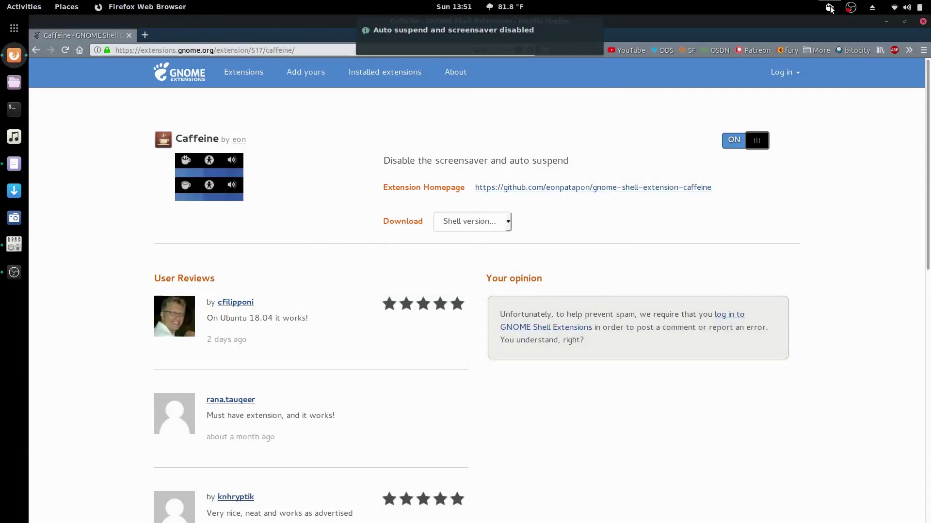
{"action": "left_click", "coordinate": [830, 7]}
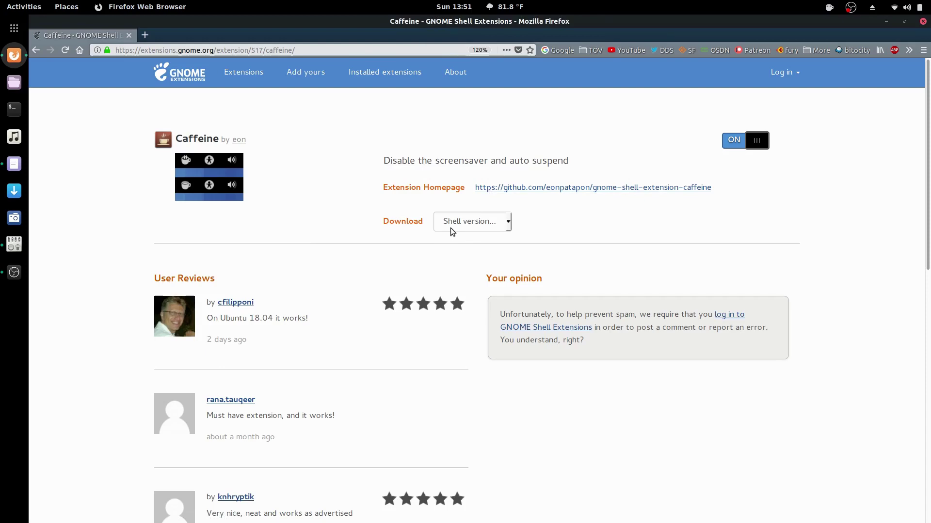
Step: Close Firefox, reopen Tweaks to refresh the Extensions list, and open Caffeine's settings
{"action": "left_click", "coordinate": [922, 22]}
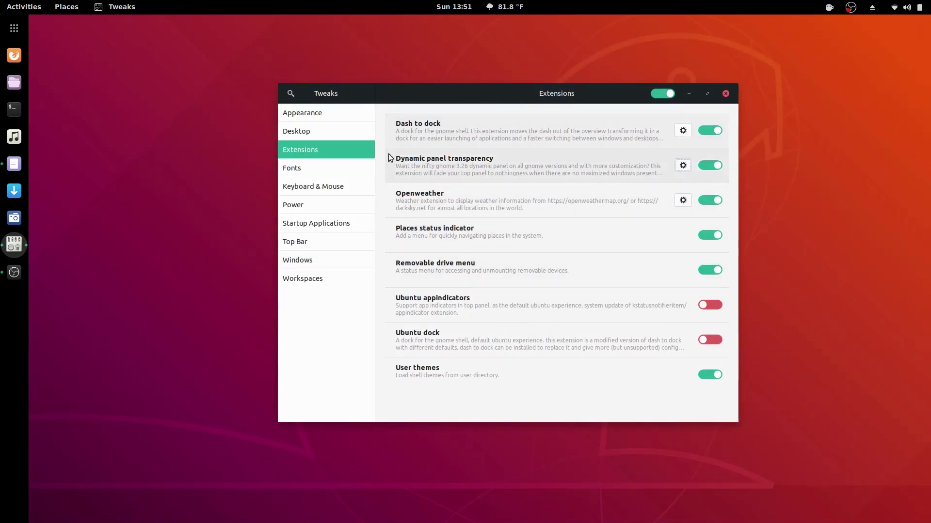
{"action": "left_click", "coordinate": [331, 114]}
{"action": "left_click", "coordinate": [323, 150]}
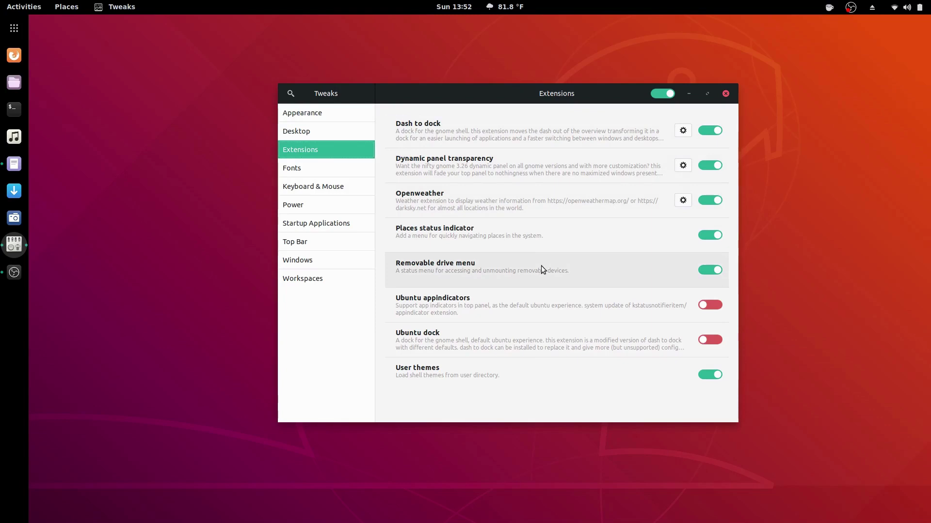
{"action": "left_click", "coordinate": [725, 93]}
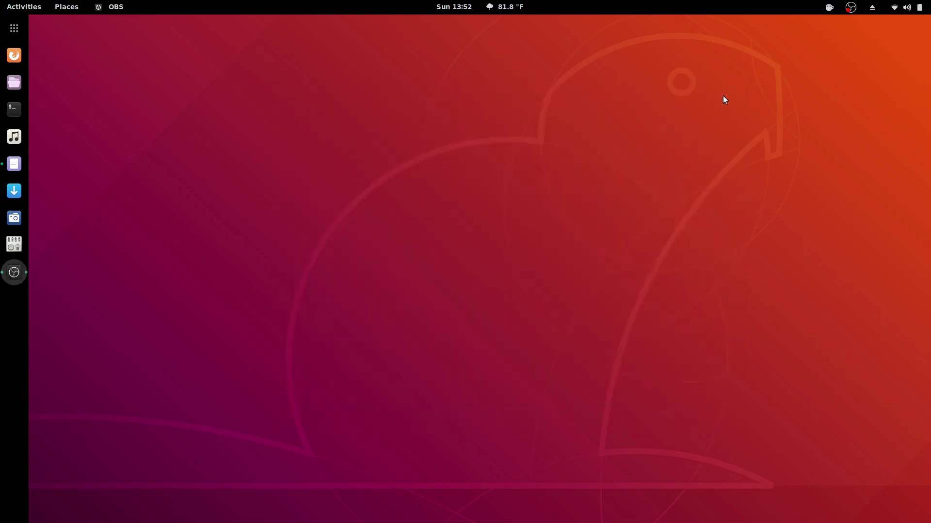
{"action": "left_click", "coordinate": [10, 245]}
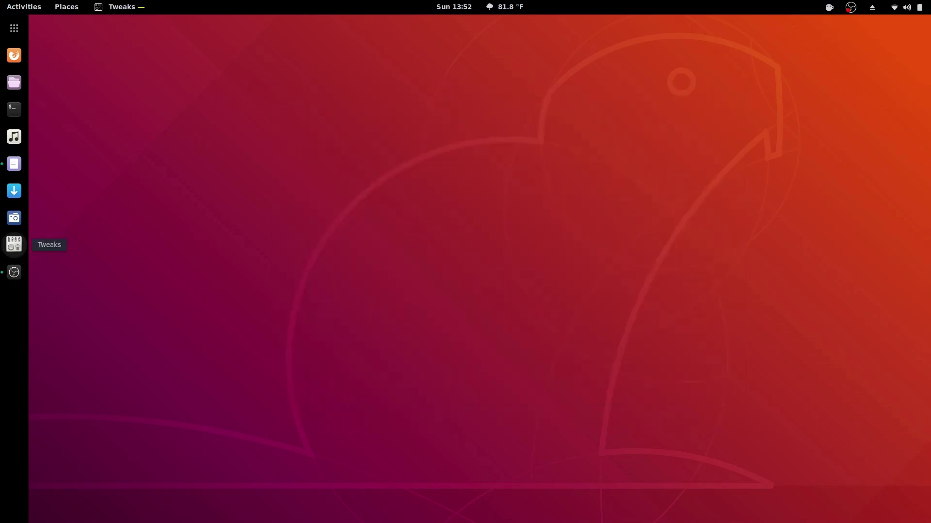
{"action": "left_click", "coordinate": [305, 173]}
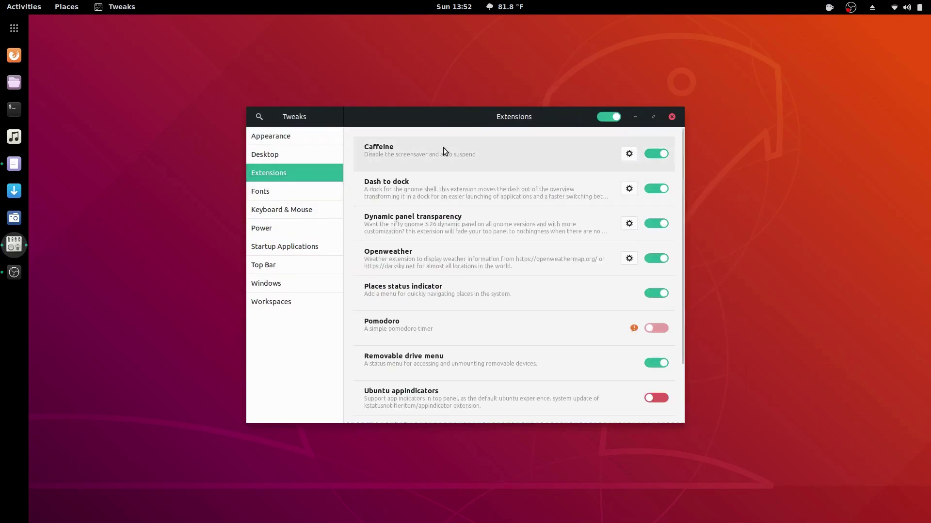
{"action": "left_click", "coordinate": [628, 155]}
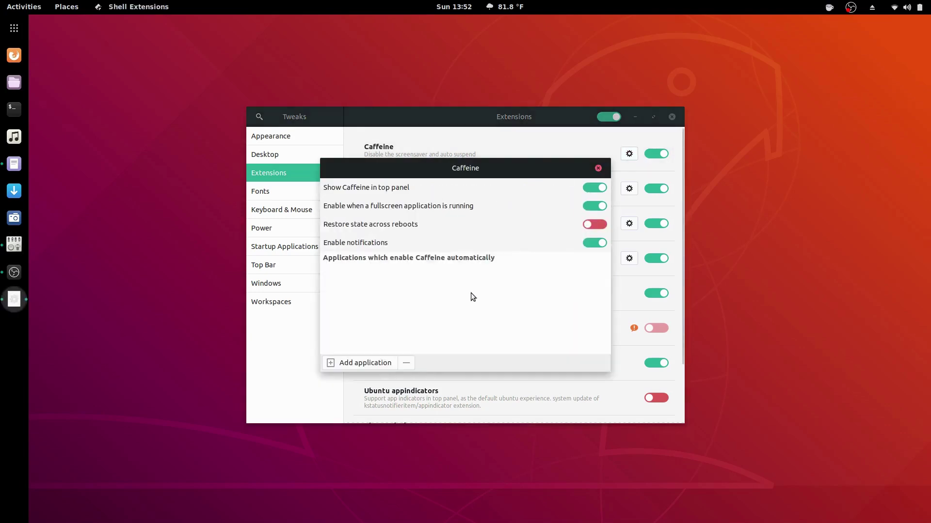
Step: Close Caffeine's settings, switch Caffeine off, check Pomodoro's error, and close the blank Ubuntu Software window
{"action": "left_click", "coordinate": [597, 169]}
{"action": "left_click", "coordinate": [654, 154]}
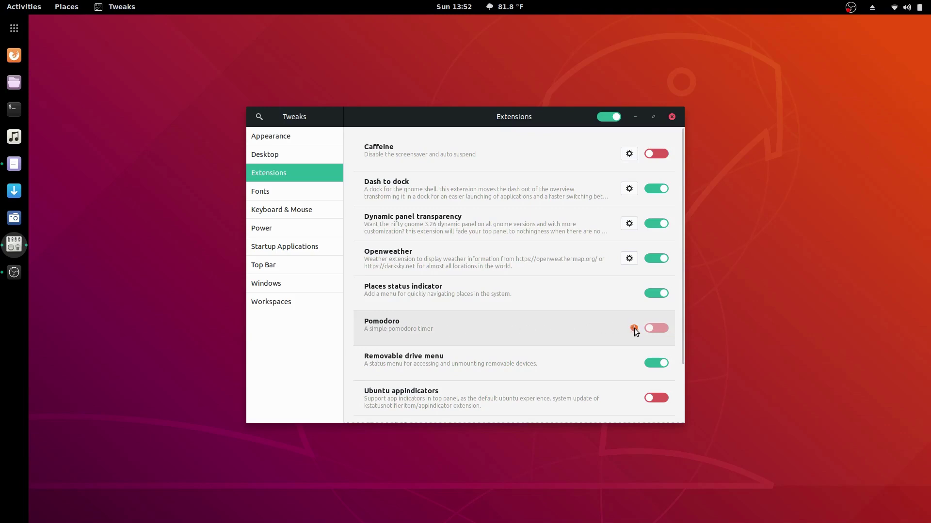
{"action": "mouse_move", "coordinate": [635, 330]}
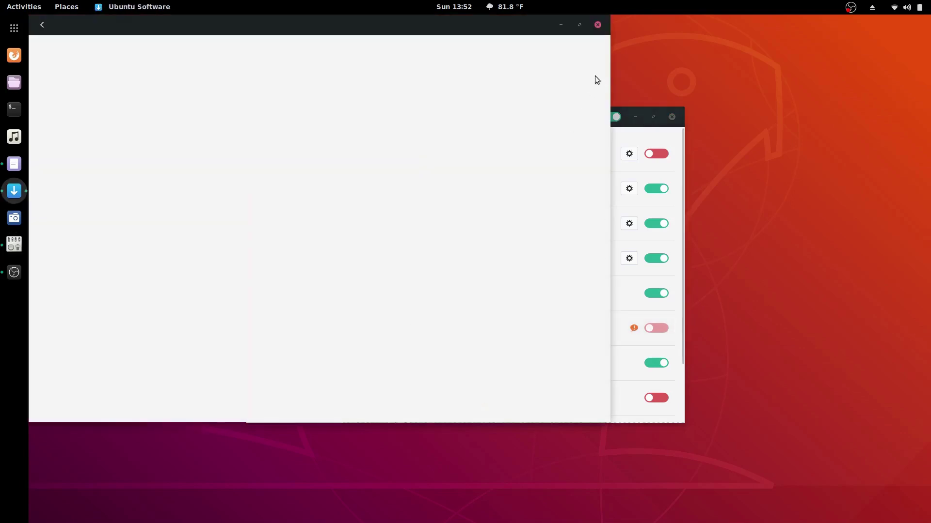
{"action": "left_click", "coordinate": [681, 216]}
{"action": "left_click_drag", "start_coordinate": [415, 26], "coordinate": [439, 52]}
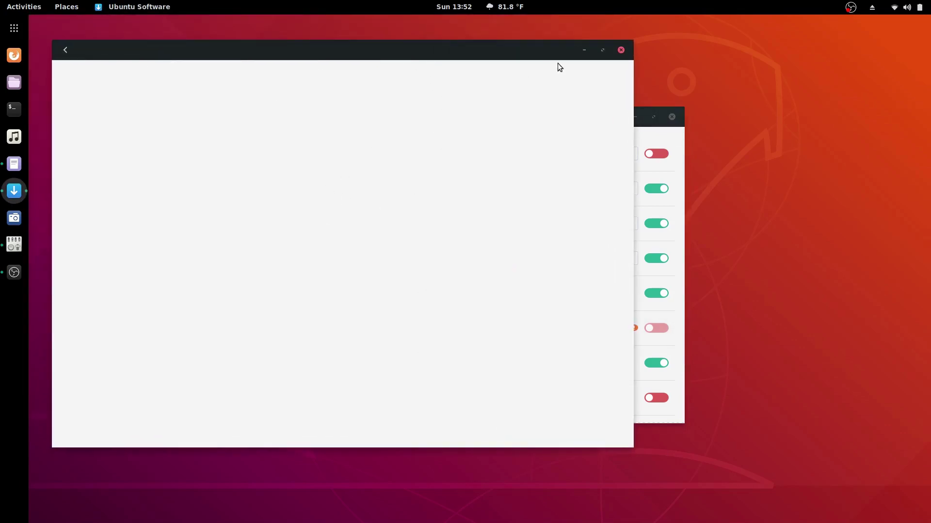
{"action": "left_click", "coordinate": [619, 53]}
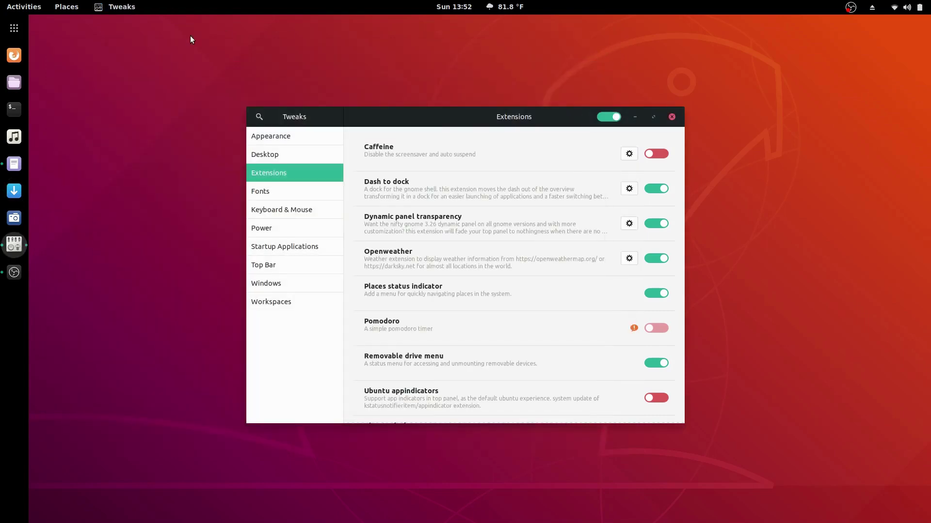
{"action": "left_click", "coordinate": [14, 82]}
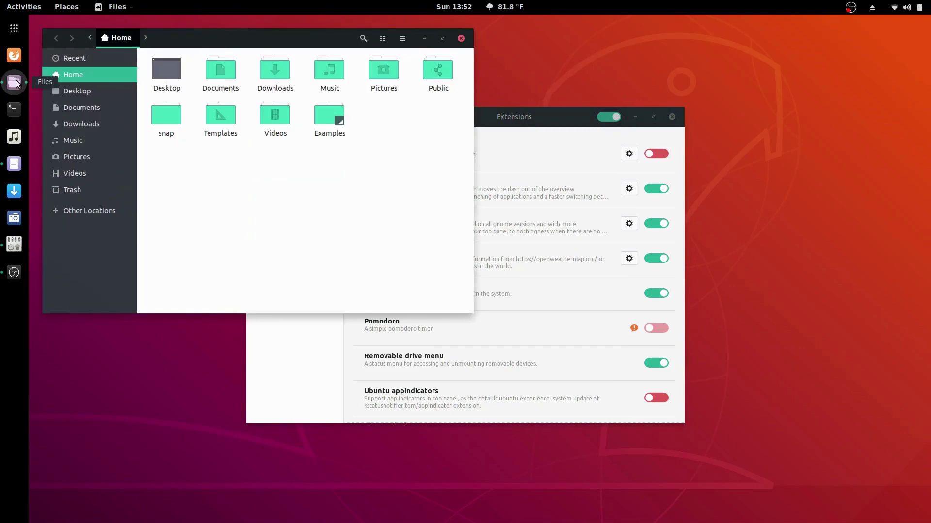
{"action": "left_click_drag", "start_coordinate": [205, 36], "coordinate": [578, 52]}
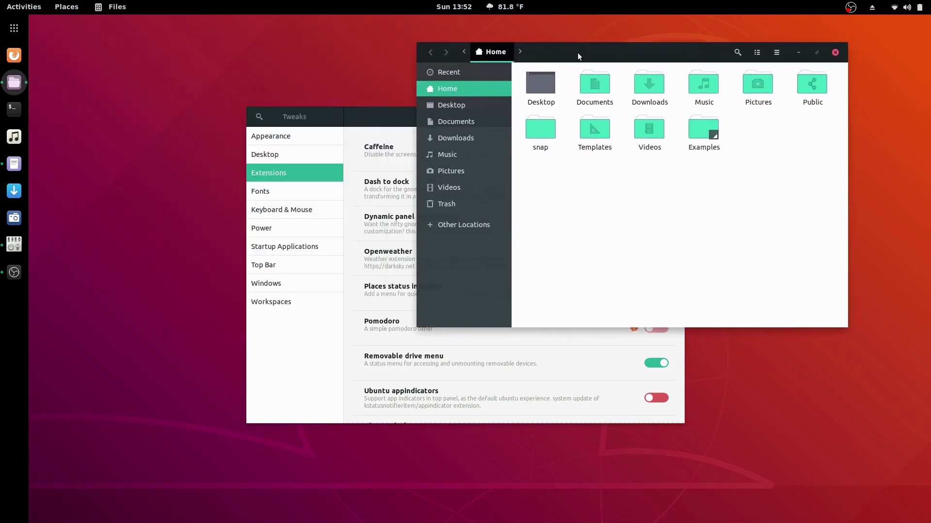
{"action": "key", "text": "ctrl+h"}
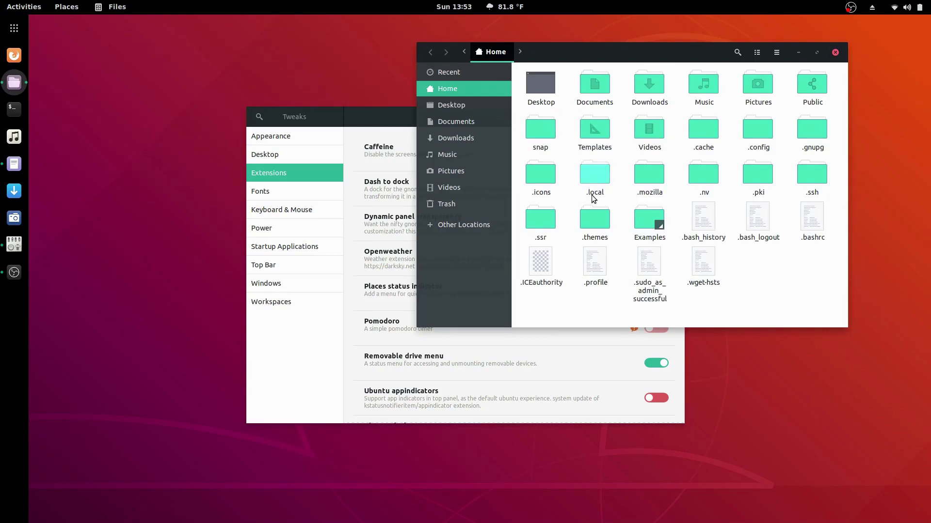
{"action": "double_click", "coordinate": [593, 180]}
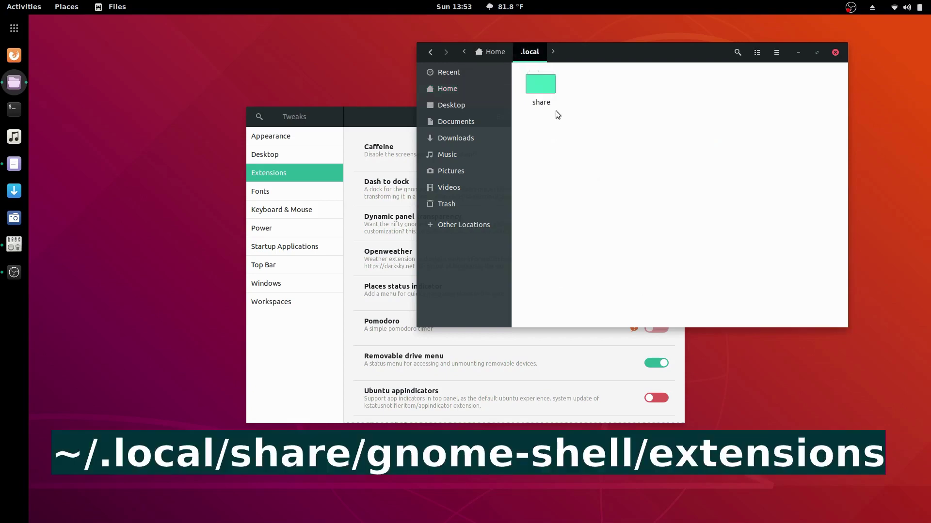
{"action": "double_click", "coordinate": [543, 82]}
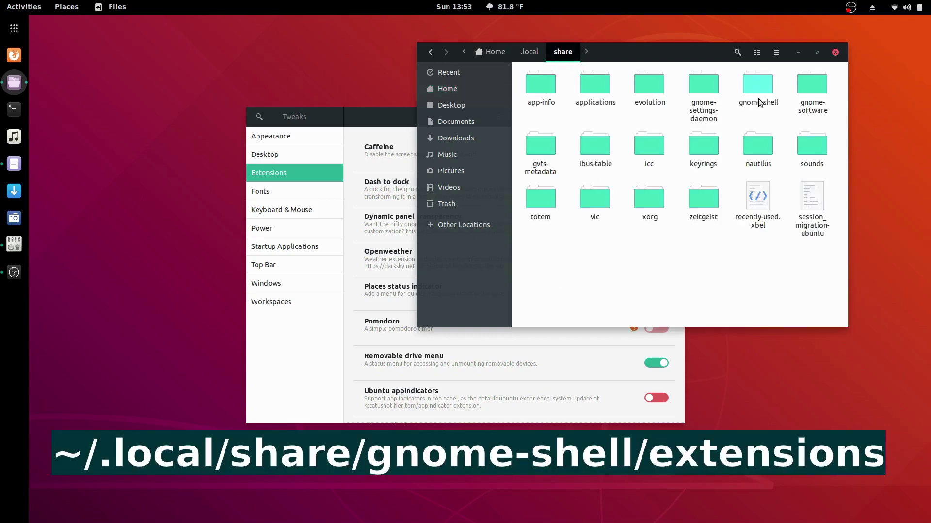
{"action": "left_click", "coordinate": [759, 103]}
{"action": "double_click", "coordinate": [760, 88]}
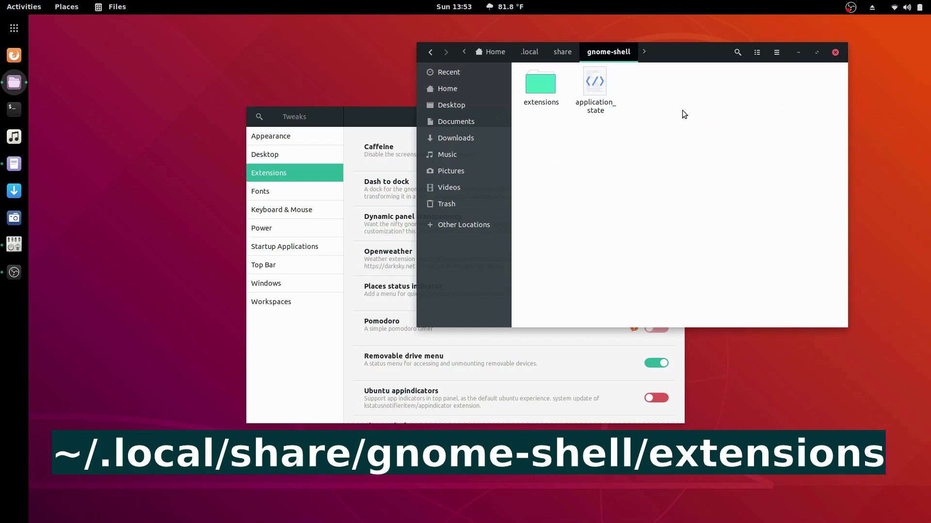
{"action": "double_click", "coordinate": [549, 94]}
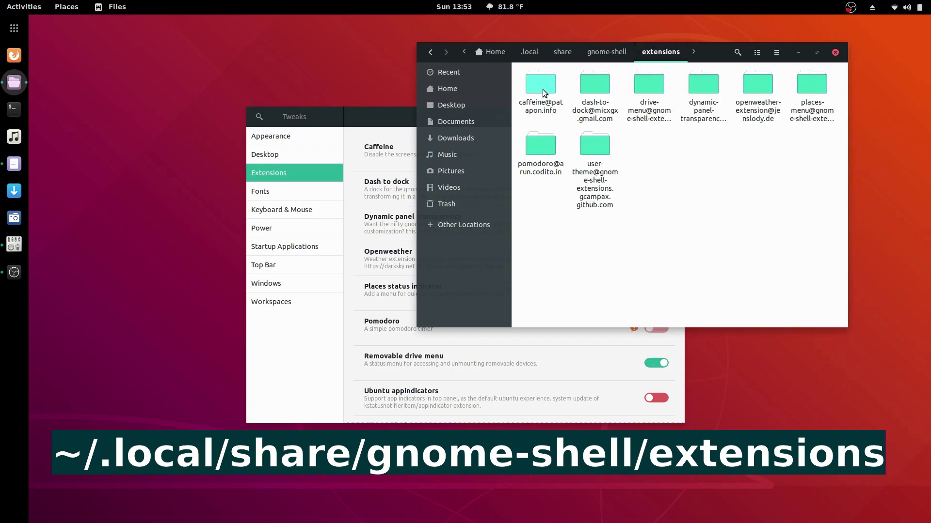
{"action": "left_click", "coordinate": [545, 148]}
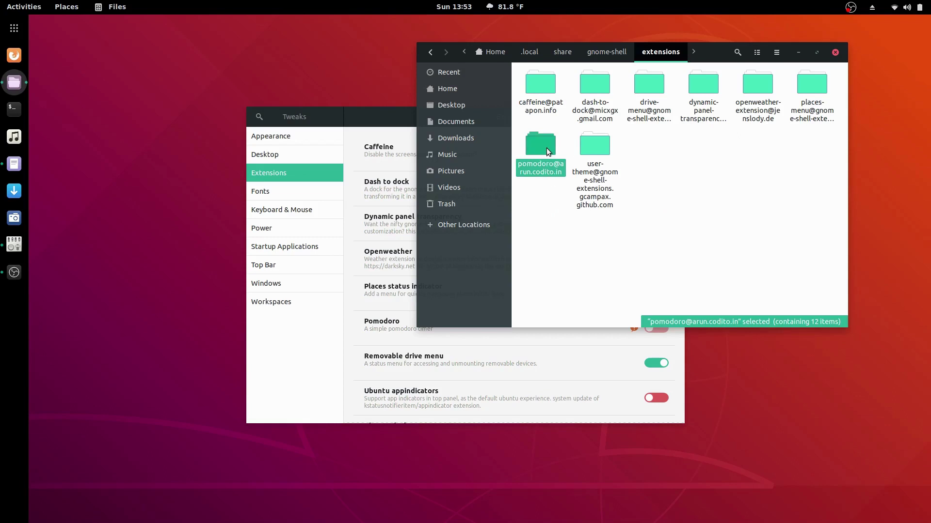
{"action": "key", "text": "Delete"}
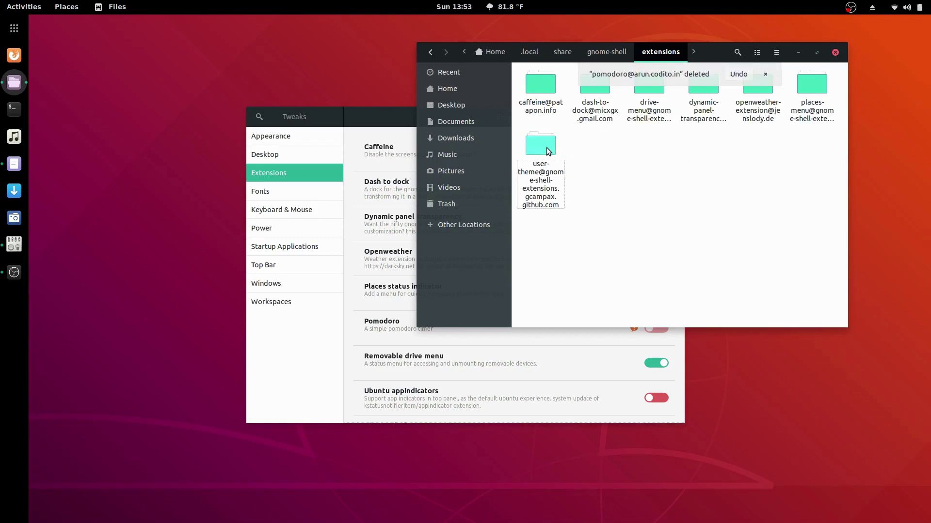
Step: Close Tweaks and restart GNOME Shell from the Alt+F2 prompt
{"action": "left_click", "coordinate": [383, 121]}
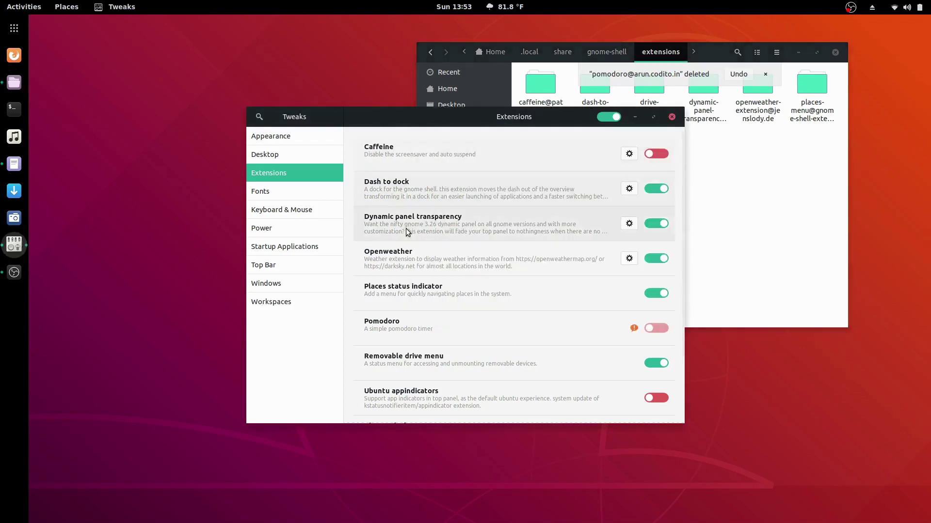
{"action": "left_click", "coordinate": [671, 117]}
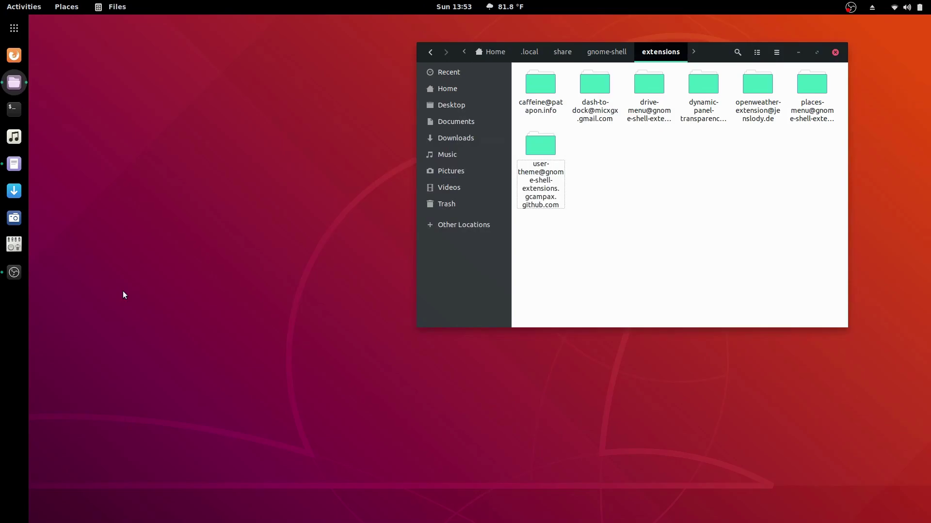
{"action": "key", "text": "alt+F2"}
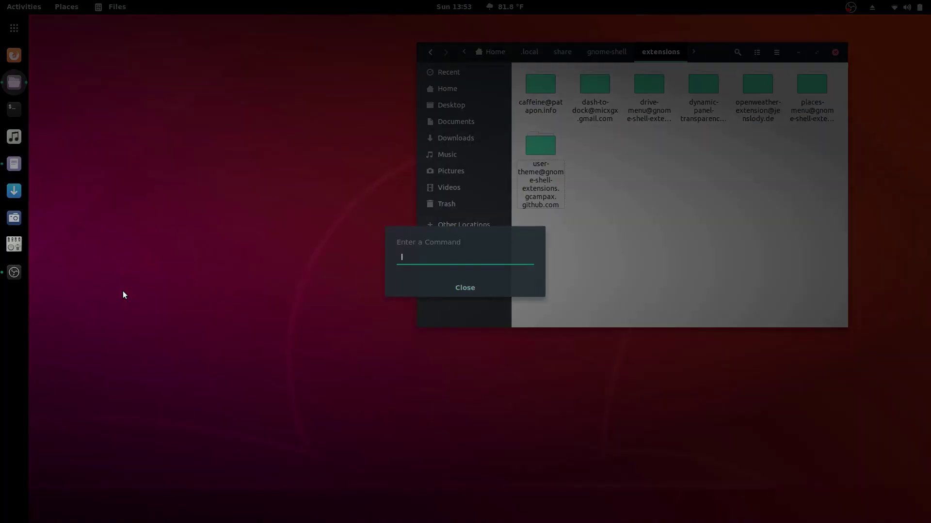
{"action": "key", "text": "Return"}
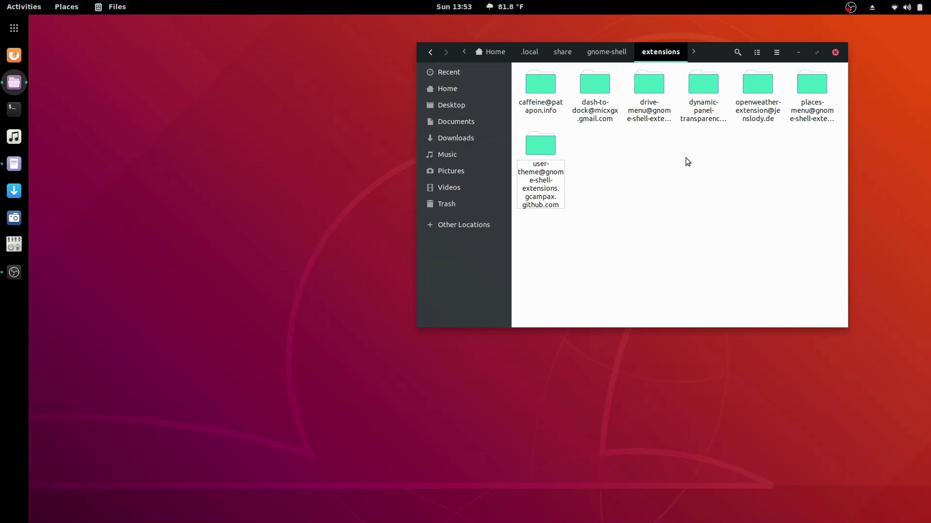
Step: Relaunch Tweaks, confirm Pomodoro is gone from the Extensions list, then close it
{"action": "left_click", "coordinate": [14, 244]}
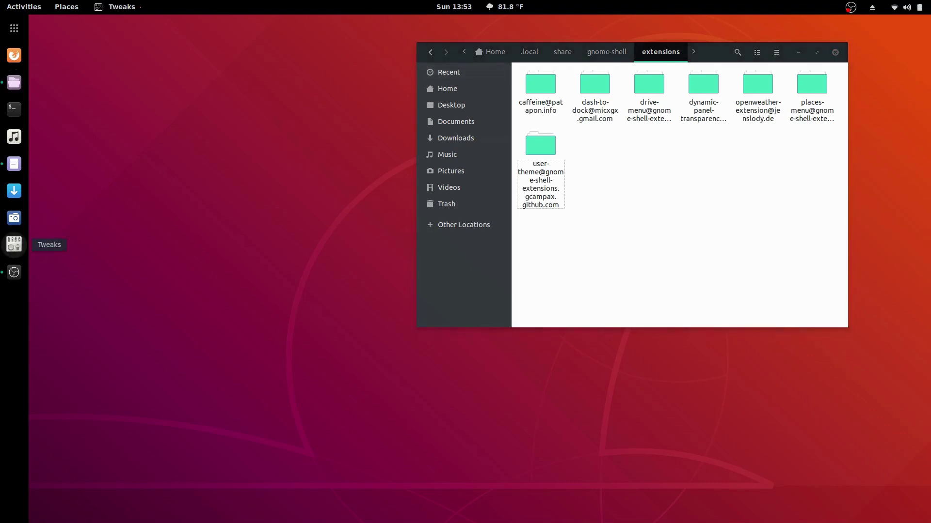
{"action": "left_click", "coordinate": [276, 173]}
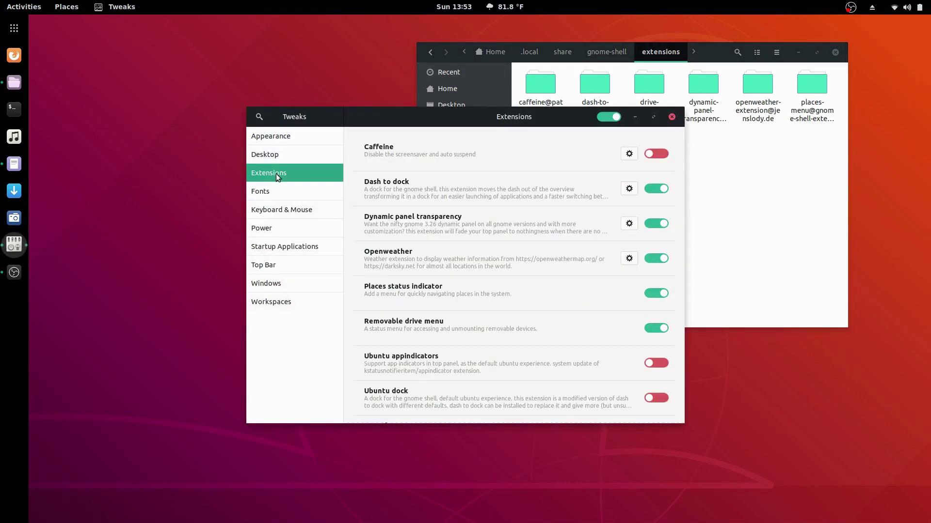
{"action": "scroll", "coordinate": [450, 270], "scroll_direction": "down", "scroll_amount": 1}
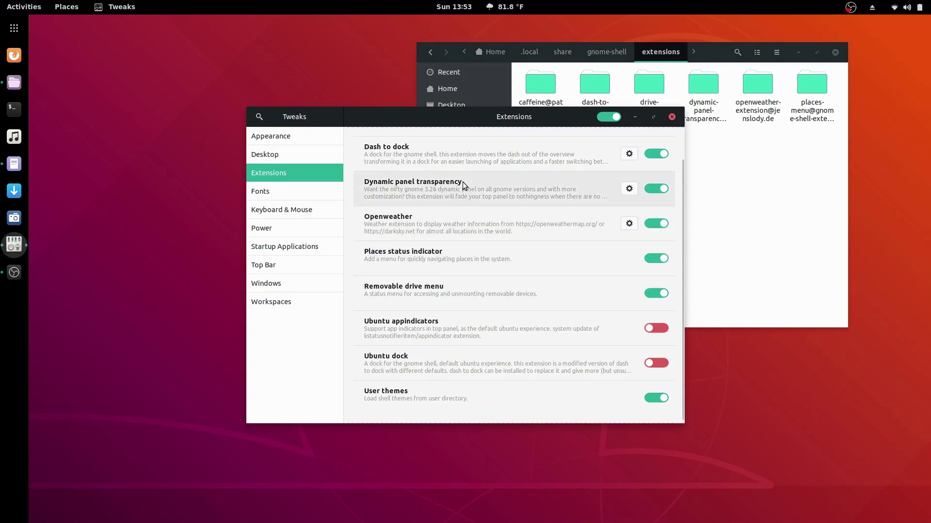
{"action": "scroll", "coordinate": [480, 359], "scroll_direction": "up", "scroll_amount": 1}
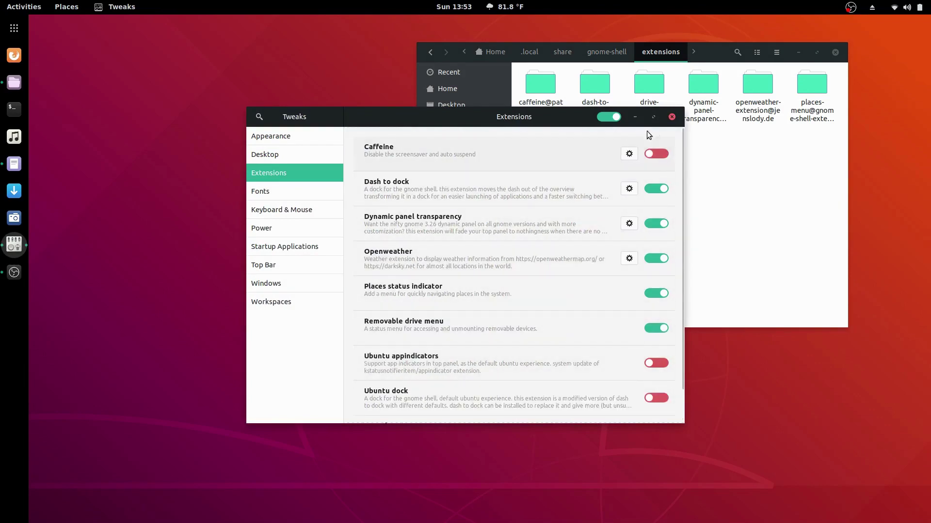
{"action": "left_click", "coordinate": [671, 117]}
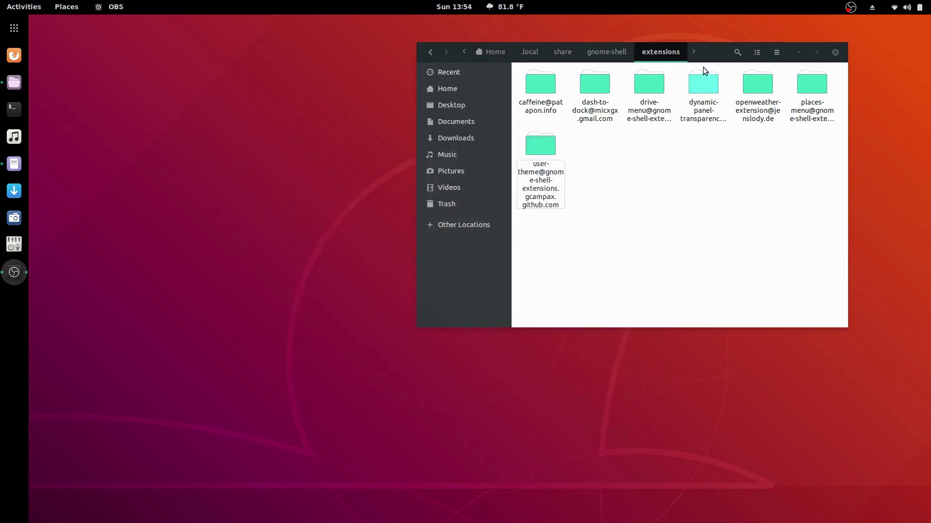
{"action": "left_click_drag", "start_coordinate": [713, 50], "coordinate": [768, 39]}
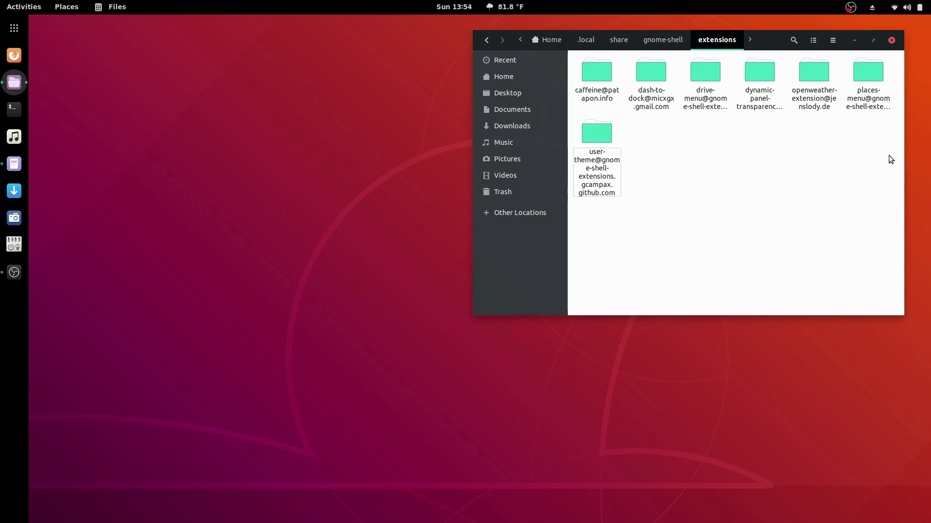
{"action": "left_click_drag", "start_coordinate": [885, 209], "coordinate": [583, 64]}
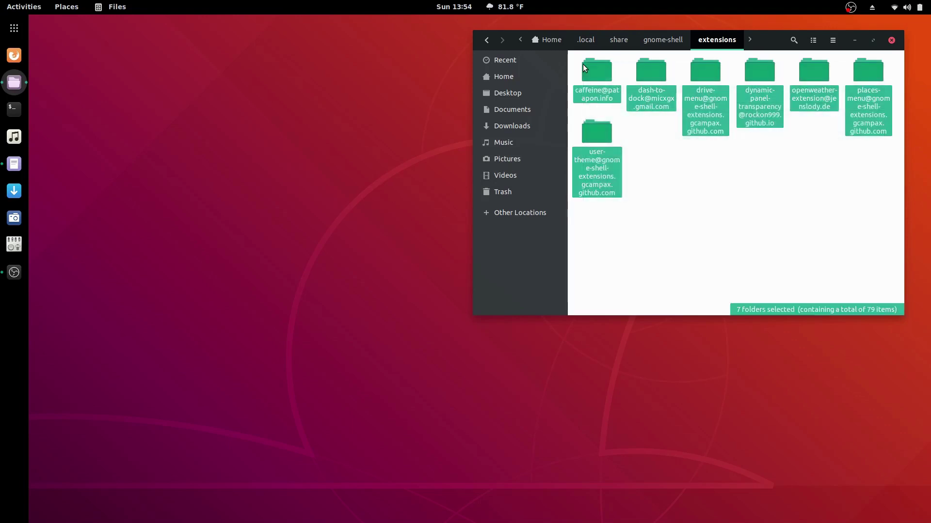
{"action": "right_click", "coordinate": [593, 74]}
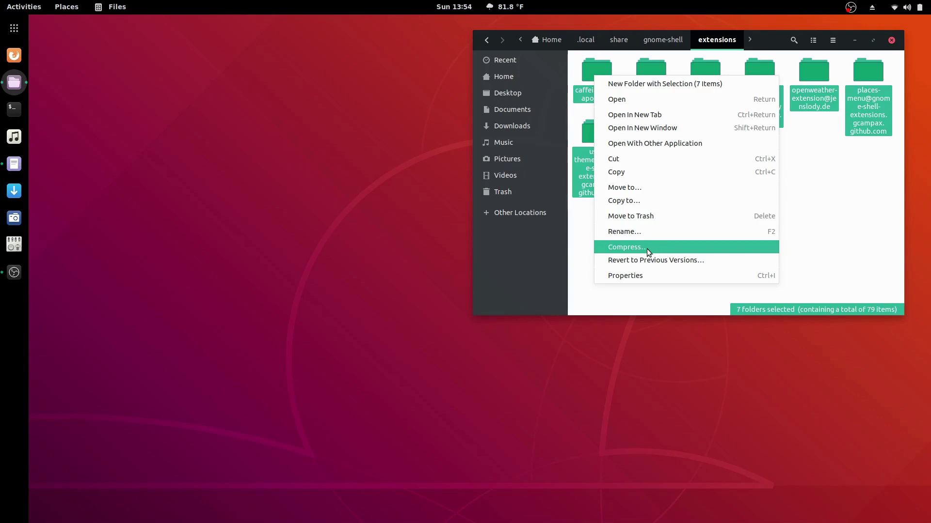
{"action": "left_click", "coordinate": [373, 185]}
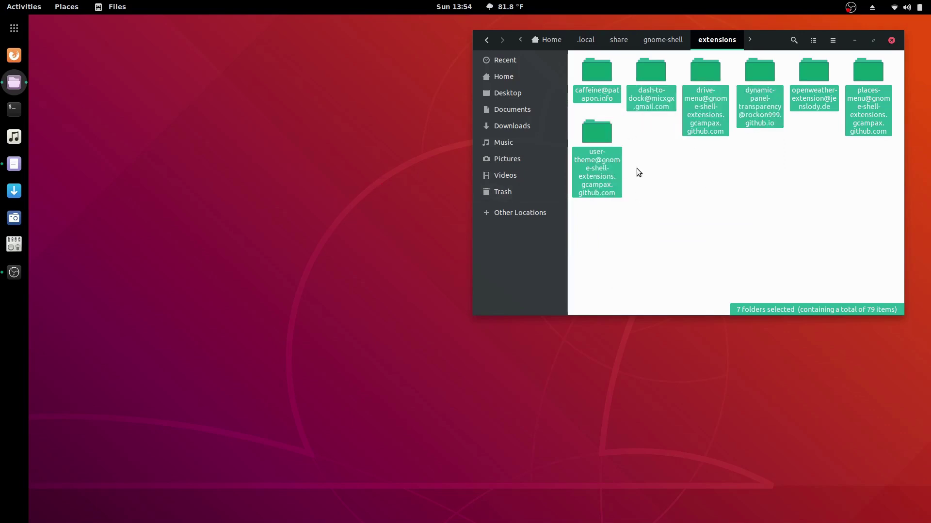
{"action": "left_click", "coordinate": [685, 165]}
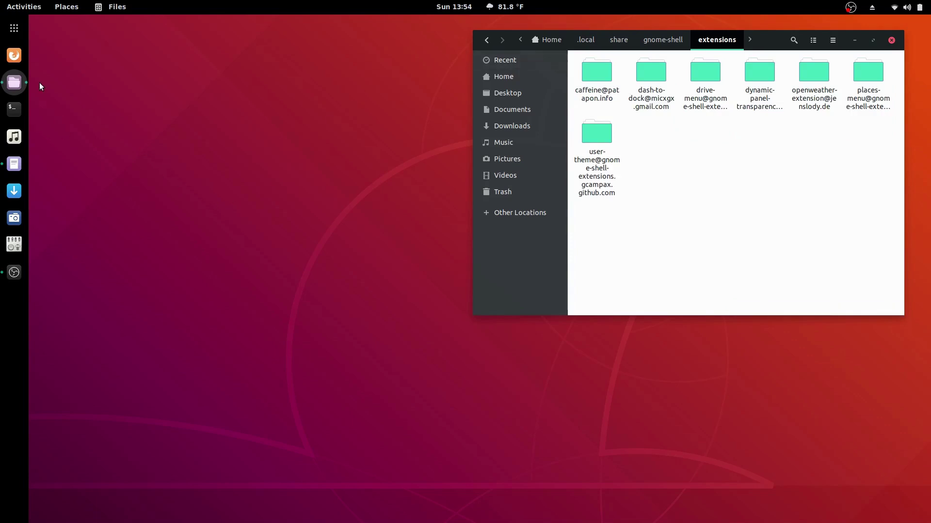
Step: In a second Files window, browse the Ubuntu drive to home > user > .local > share
{"action": "middle_click", "coordinate": [14, 83]}
{"action": "left_click", "coordinate": [71, 197]}
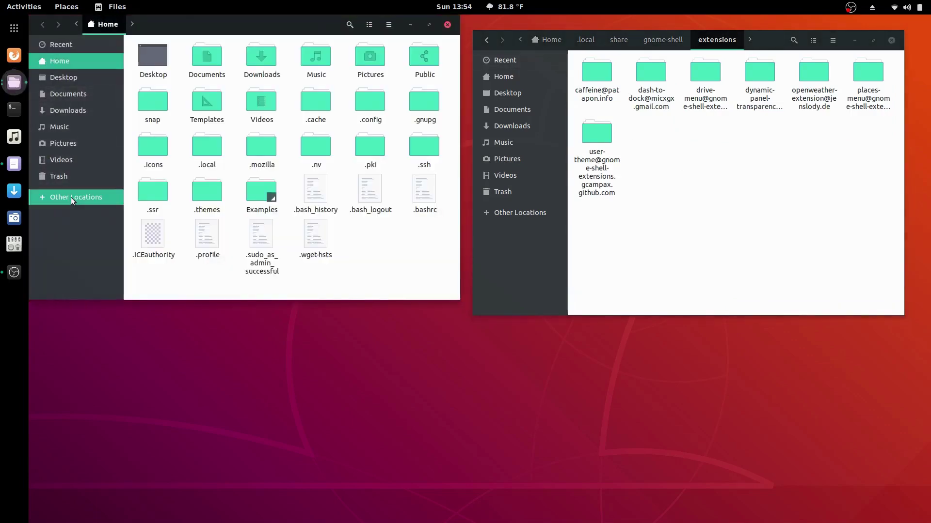
{"action": "left_click", "coordinate": [160, 106]}
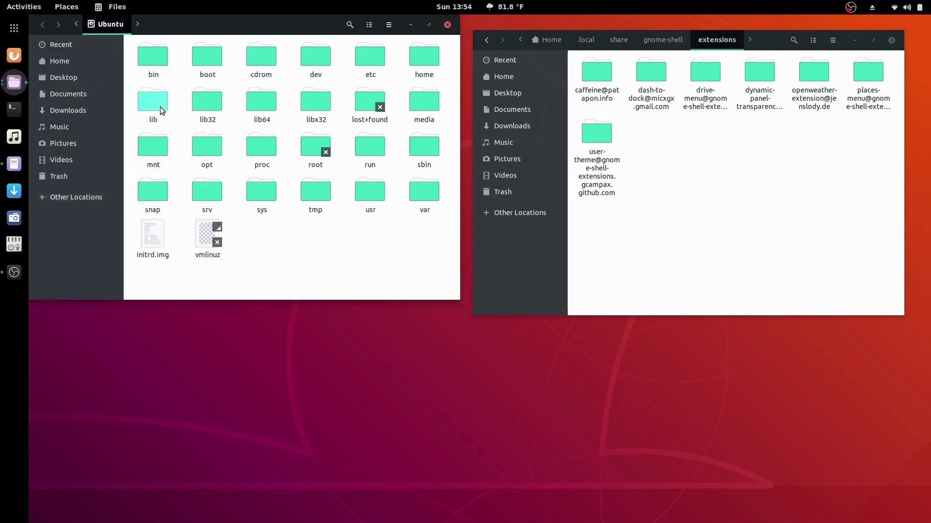
{"action": "double_click", "coordinate": [425, 59]}
{"action": "double_click", "coordinate": [154, 57]}
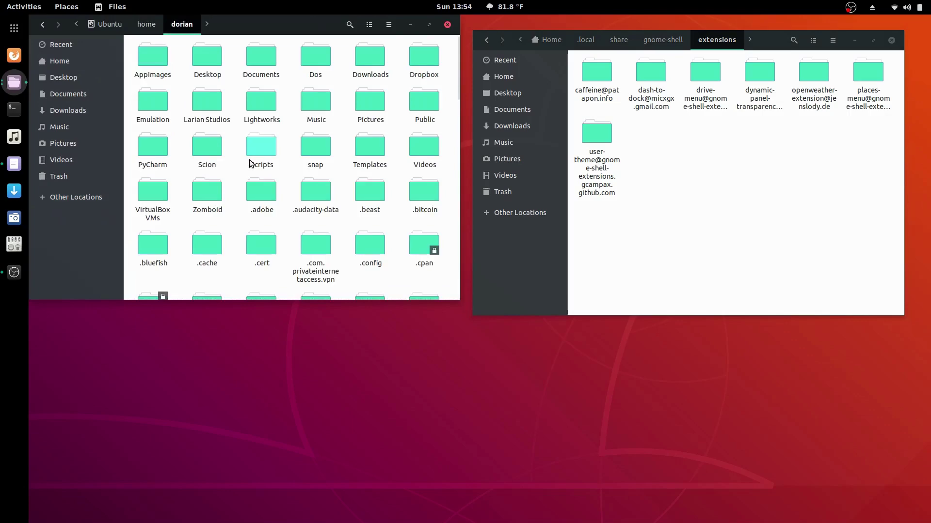
{"action": "scroll", "coordinate": [251, 165], "scroll_direction": "down", "scroll_amount": 10}
{"action": "scroll", "coordinate": [251, 177], "scroll_direction": "down", "scroll_amount": 6}
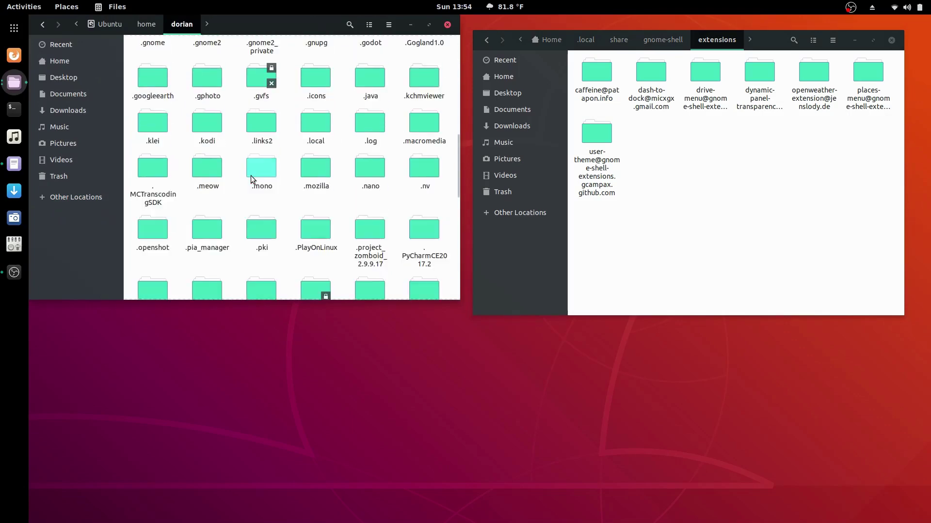
{"action": "scroll", "coordinate": [252, 180], "scroll_direction": "up", "scroll_amount": 3}
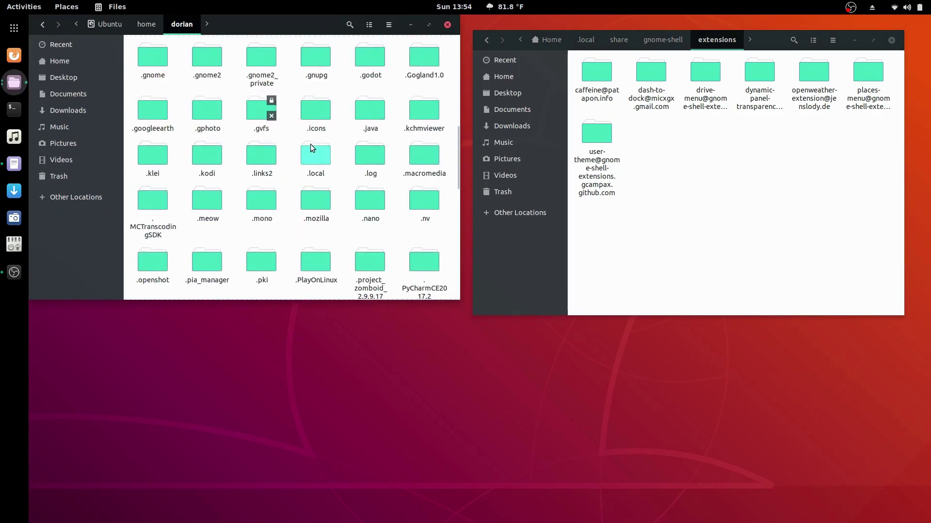
{"action": "double_click", "coordinate": [313, 160]}
{"action": "left_click", "coordinate": [268, 60]}
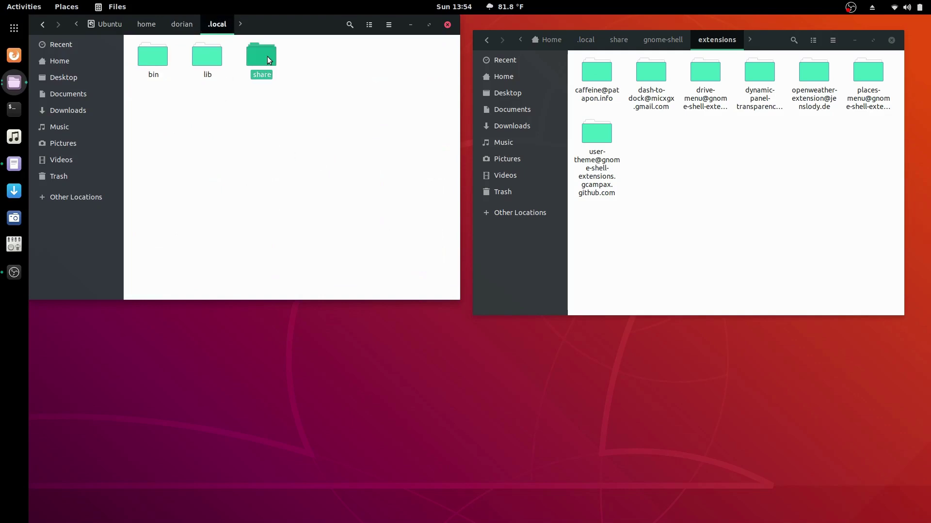
{"action": "double_click", "coordinate": [268, 60]}
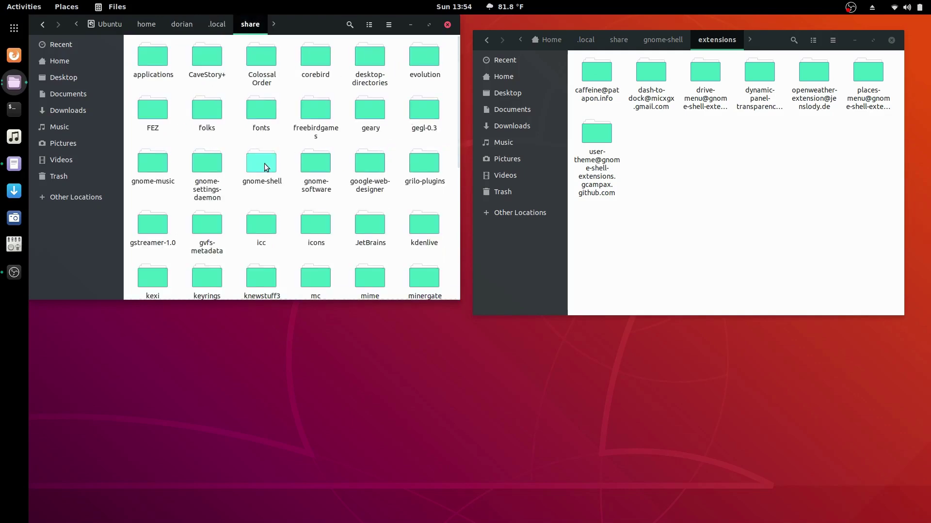
Step: Open gnome-shell/extensions there, place both windows side by side, and select nvidiatemp@baco
{"action": "left_click_drag", "start_coordinate": [296, 25], "coordinate": [309, 100]}
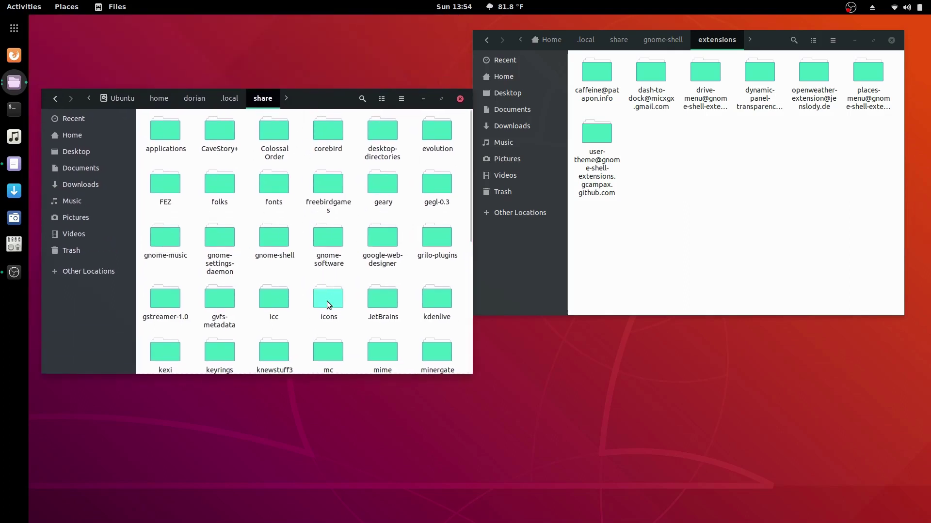
{"action": "left_click", "coordinate": [280, 239]}
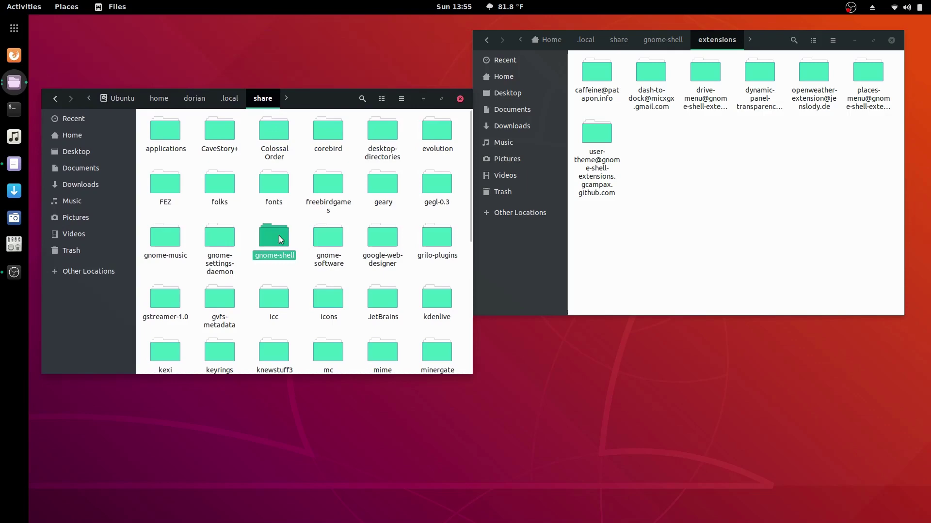
{"action": "double_click", "coordinate": [280, 239]}
{"action": "double_click", "coordinate": [169, 133]}
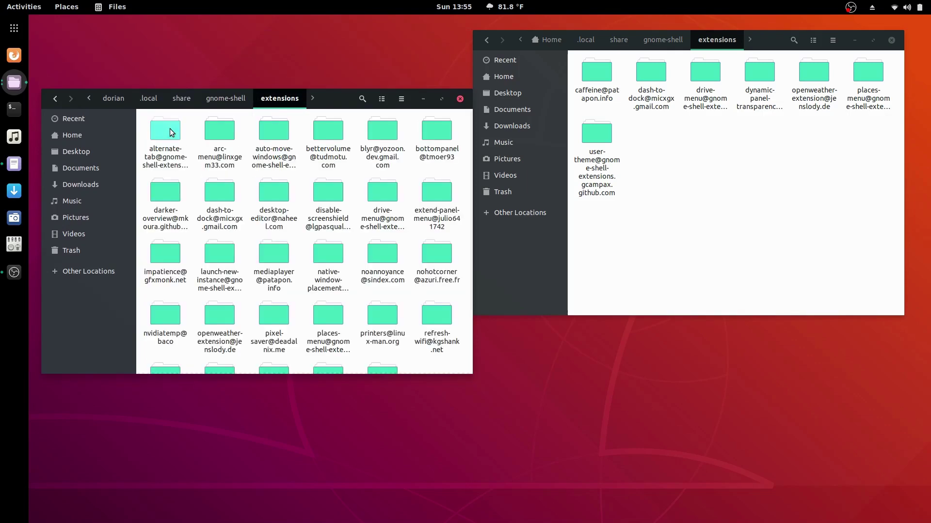
{"action": "scroll", "coordinate": [276, 204], "scroll_direction": "down", "scroll_amount": 2}
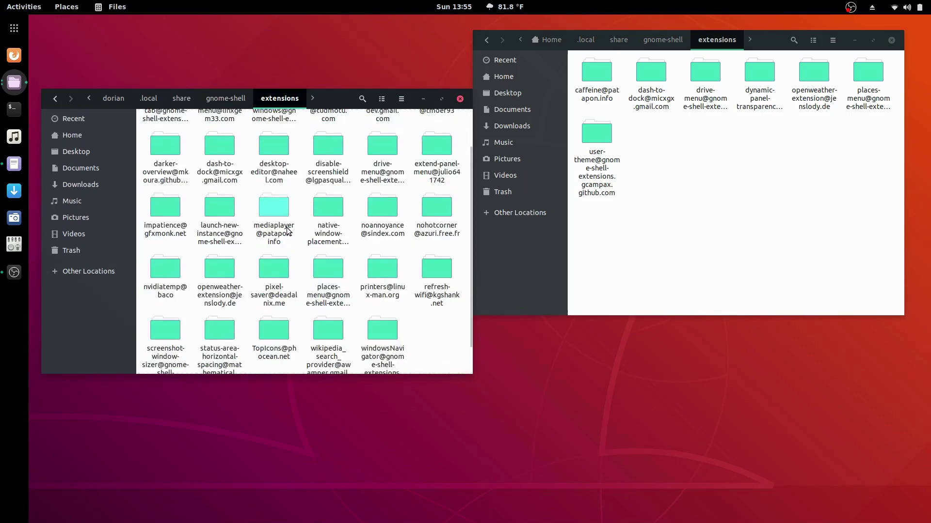
{"action": "scroll", "coordinate": [286, 231], "scroll_direction": "down", "scroll_amount": 2}
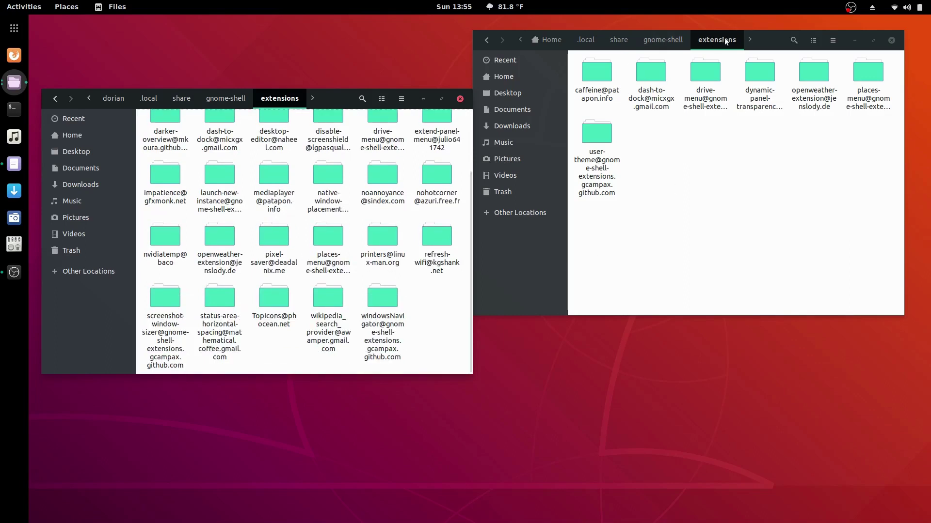
{"action": "left_click_drag", "start_coordinate": [768, 39], "coordinate": [785, 91]}
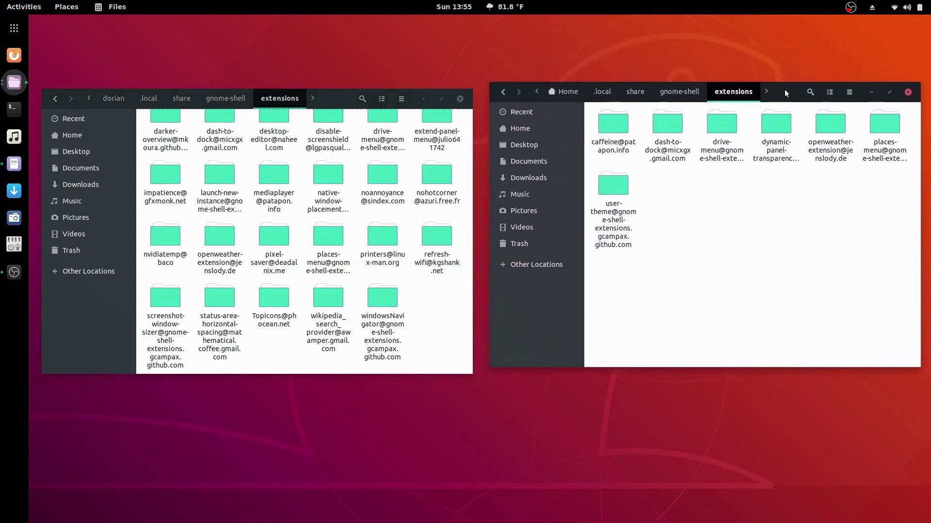
{"action": "left_click", "coordinate": [166, 241]}
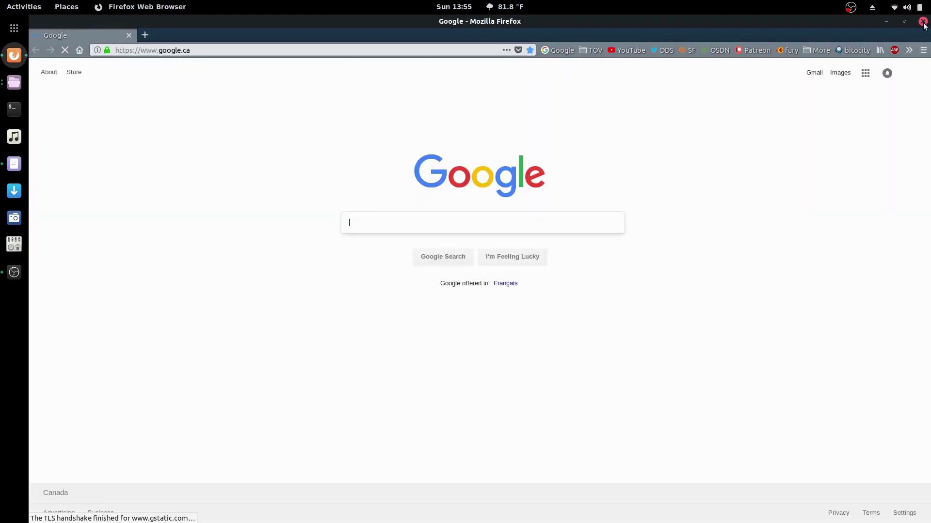
{"action": "left_click", "coordinate": [923, 21]}
Step: Copy the nvidiatemp@baco folder into the local extensions folder
{"action": "right_click", "coordinate": [177, 236]}
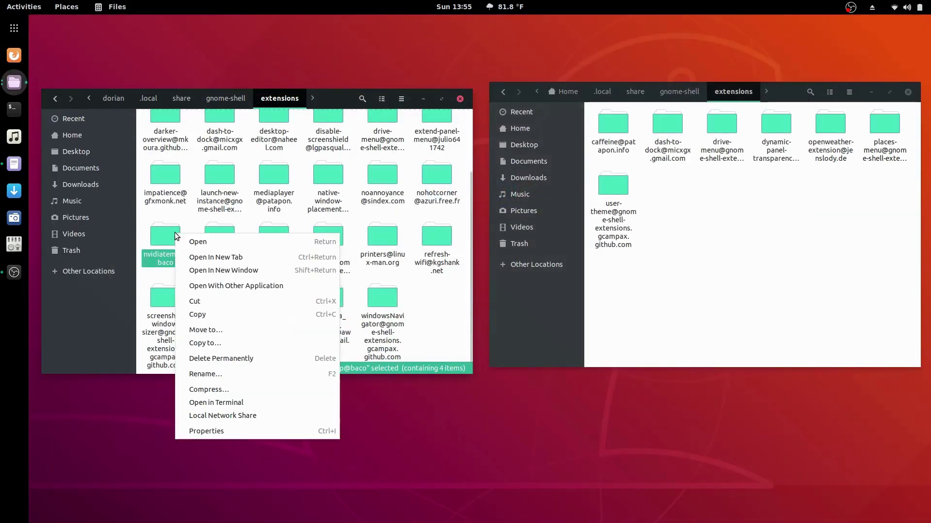
{"action": "left_click", "coordinate": [204, 311]}
{"action": "right_click", "coordinate": [717, 229]}
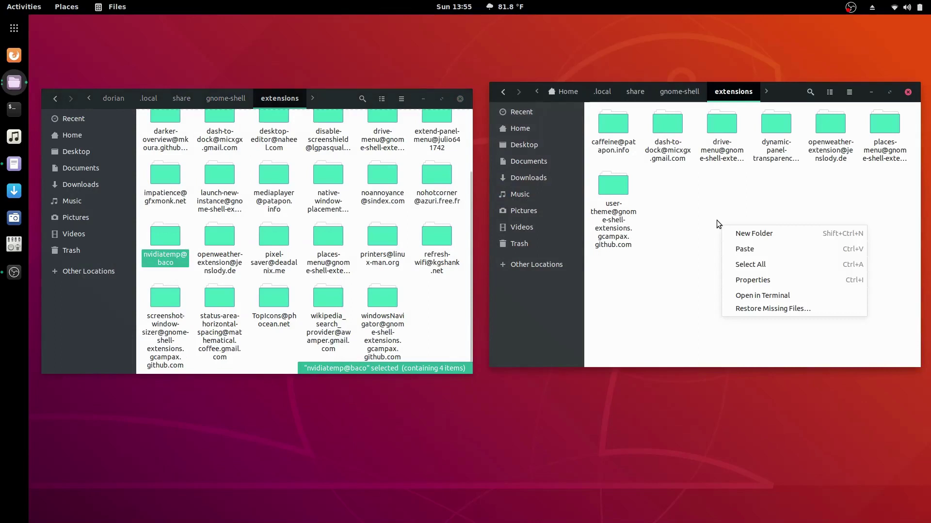
{"action": "left_click", "coordinate": [741, 253]}
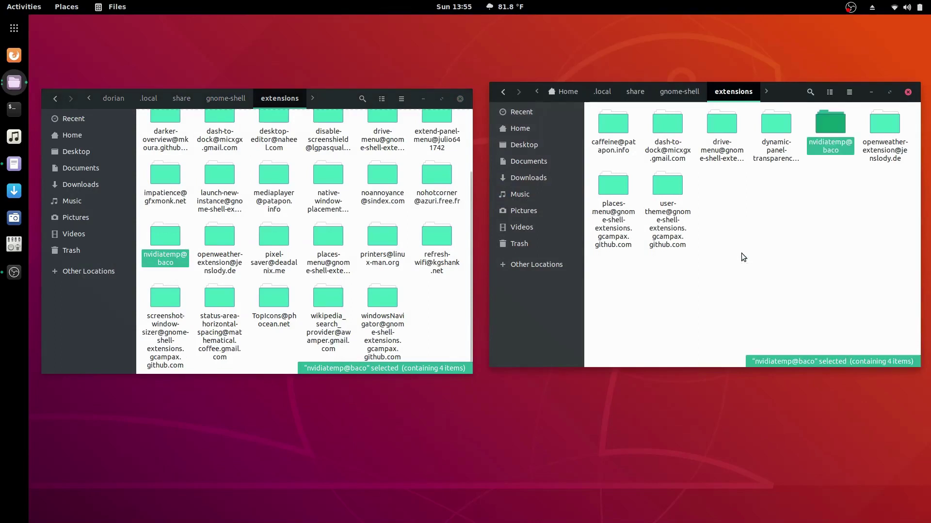
Step: Close the other Files window, restart GNOME Shell with 'r', and relaunch Tweaks
{"action": "left_click", "coordinate": [460, 99]}
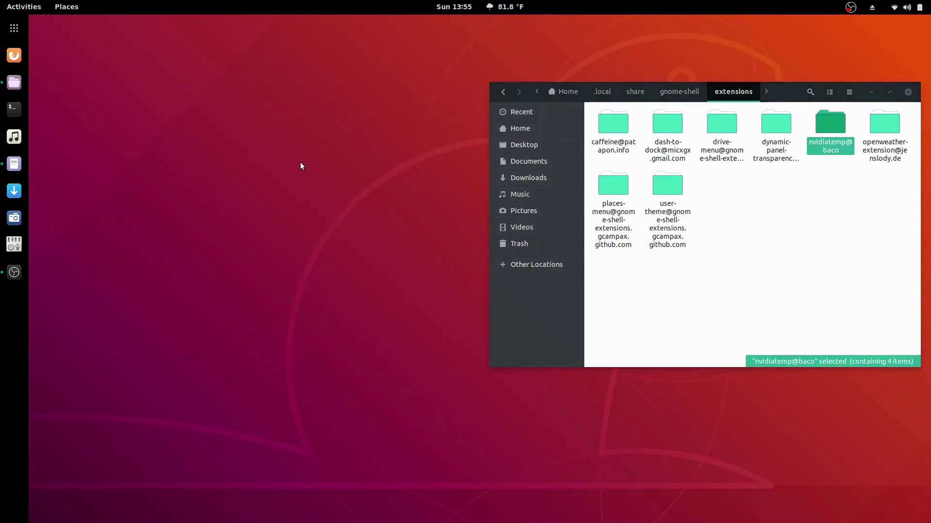
{"action": "key", "text": "alt+F2"}
{"action": "type", "text": "r"}
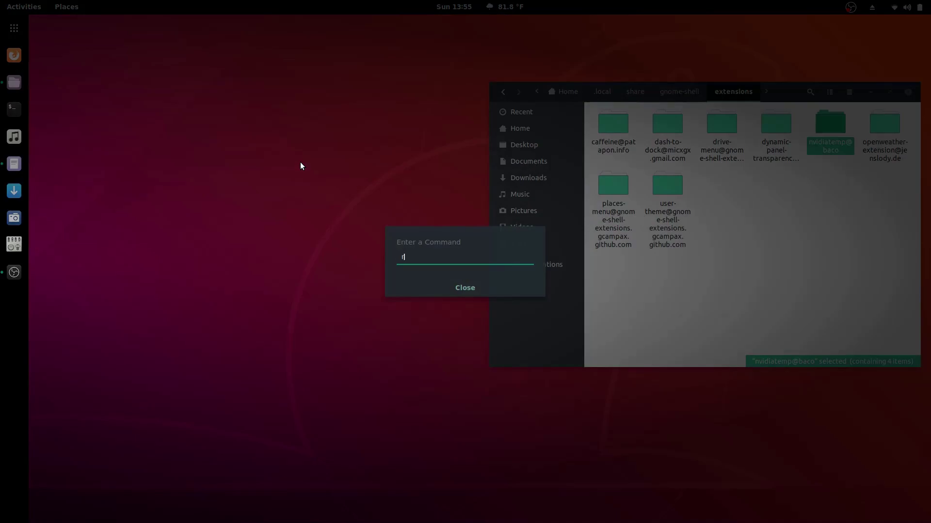
{"action": "key", "text": "Return"}
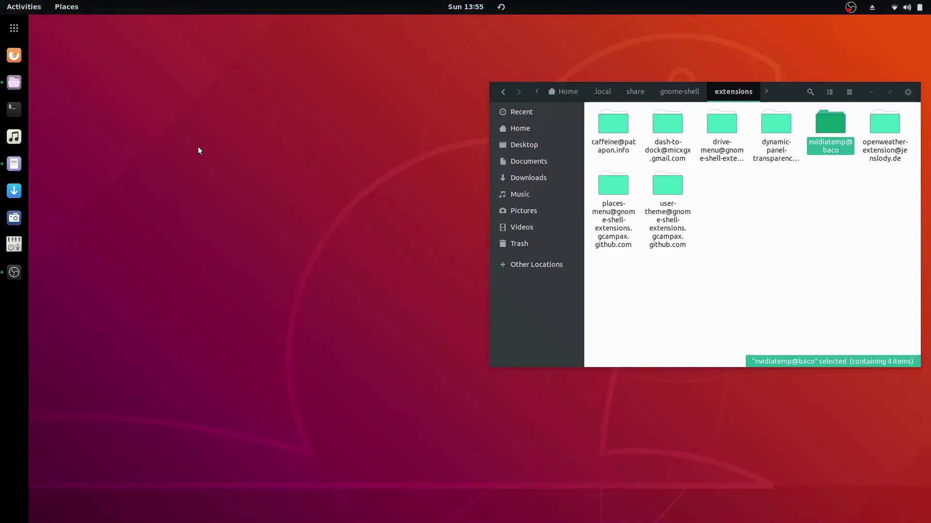
{"action": "left_click", "coordinate": [14, 245]}
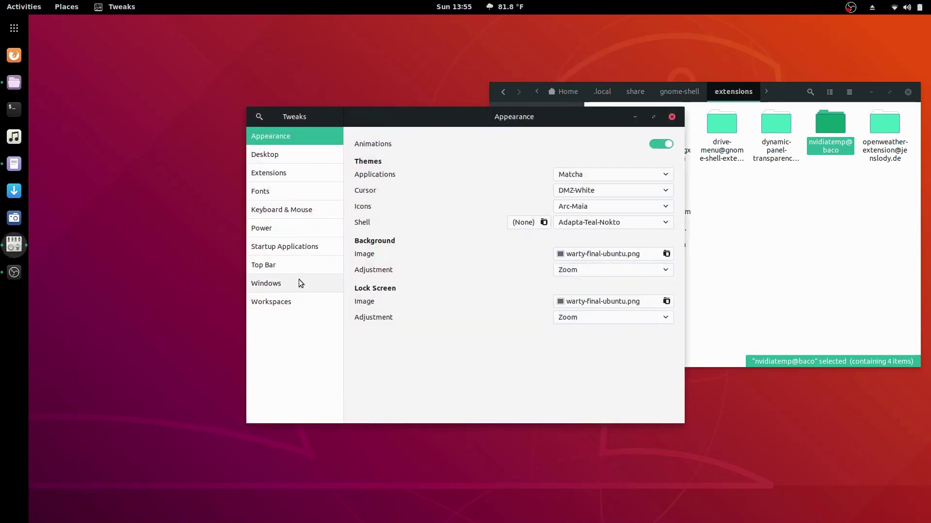
Step: Turn on the Nvidia gpu temperature indicator in Tweaks' Extensions list
{"action": "left_click", "coordinate": [294, 173]}
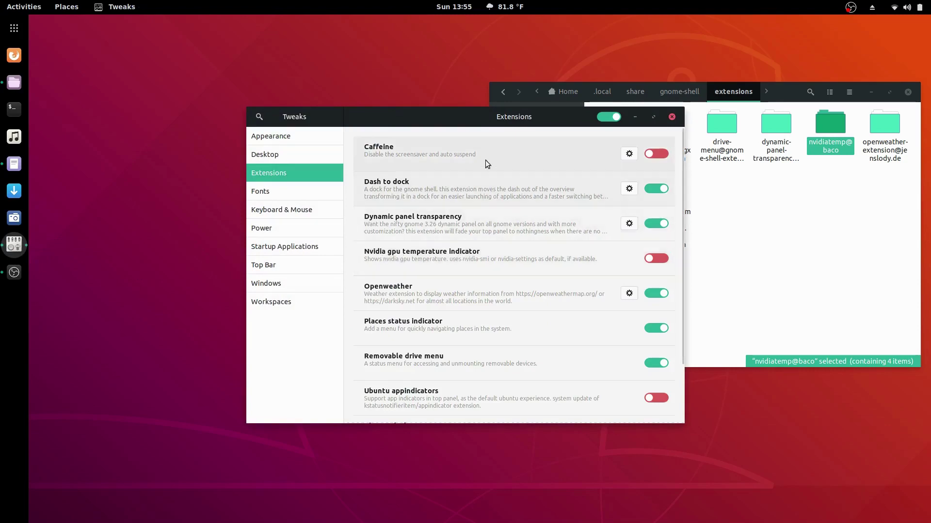
{"action": "left_click_drag", "start_coordinate": [482, 124], "coordinate": [337, 91]}
{"action": "left_click", "coordinate": [512, 227]}
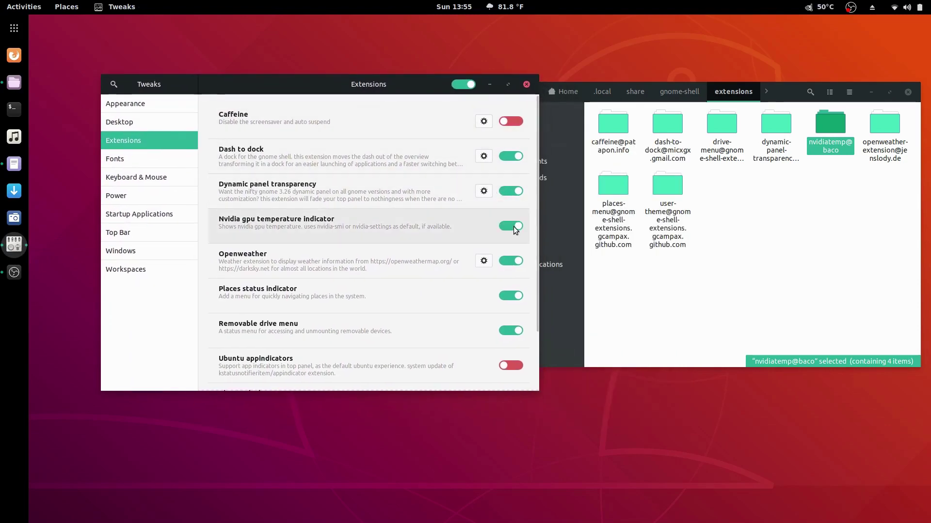
Step: Check the GPU temperature readout in the top bar, then raise the Files window
{"action": "left_click", "coordinate": [816, 9]}
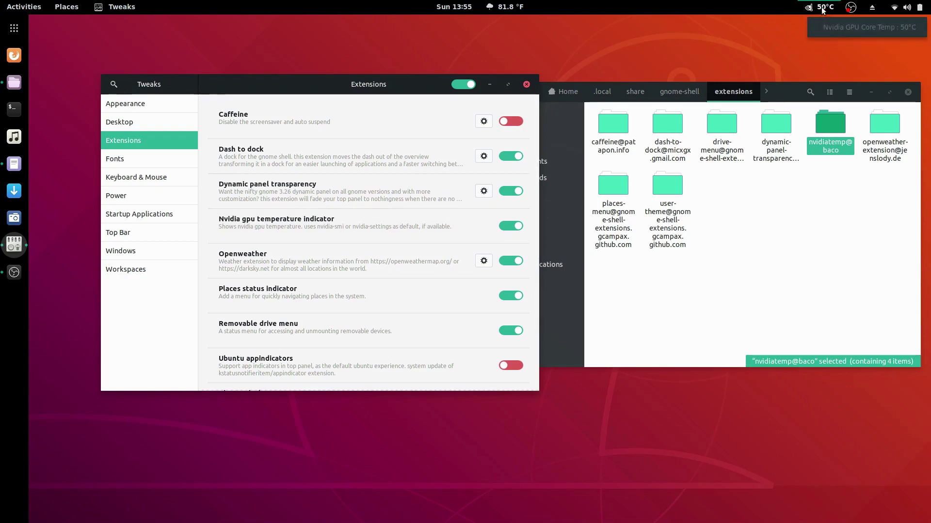
{"action": "left_click", "coordinate": [814, 211]}
{"action": "left_click", "coordinate": [839, 124]}
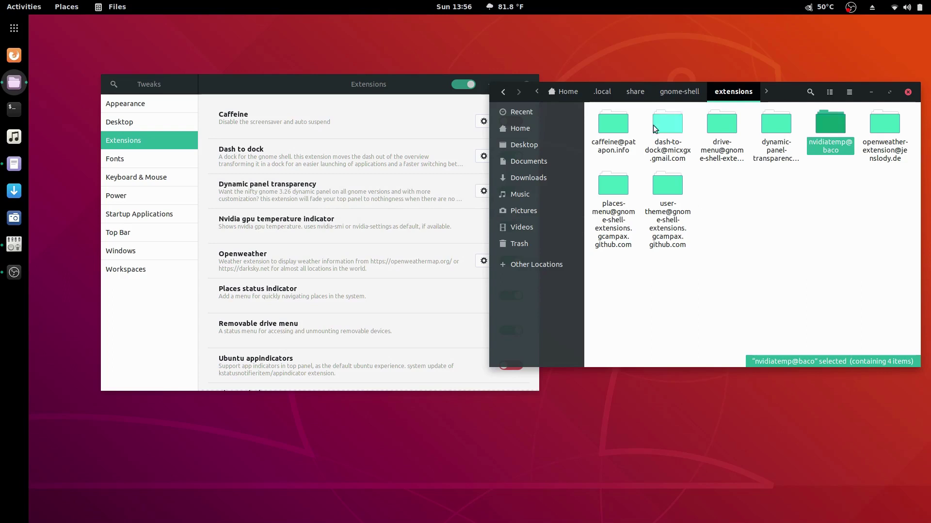
Step: Bring Firefox up on the Nvidia GPU Temperature Indicator page and return to the extensions.gnome.org home list
{"action": "left_click", "coordinate": [365, 90]}
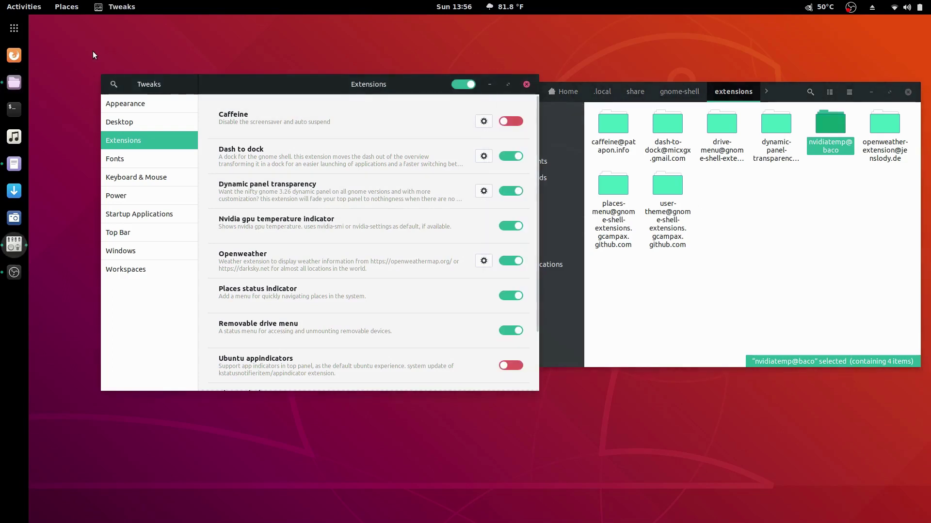
{"action": "left_click", "coordinate": [15, 56]}
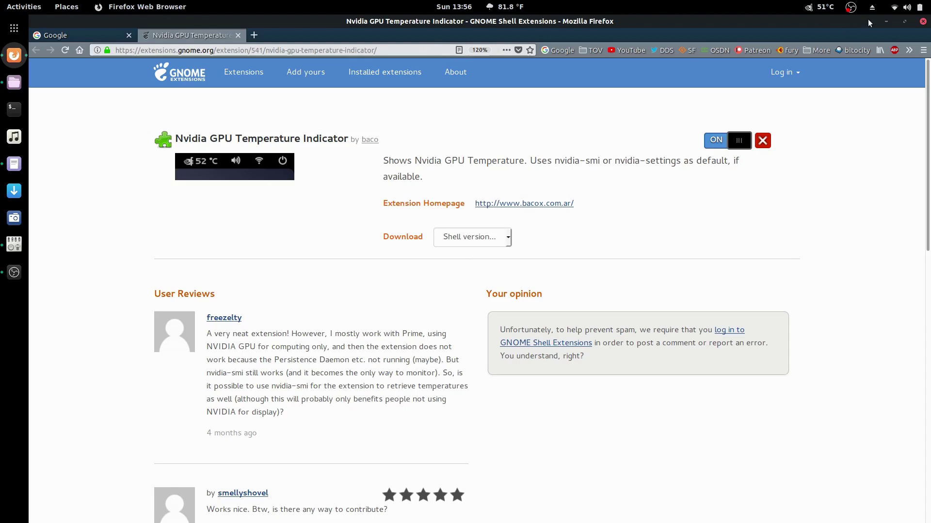
{"action": "left_click", "coordinate": [886, 22]}
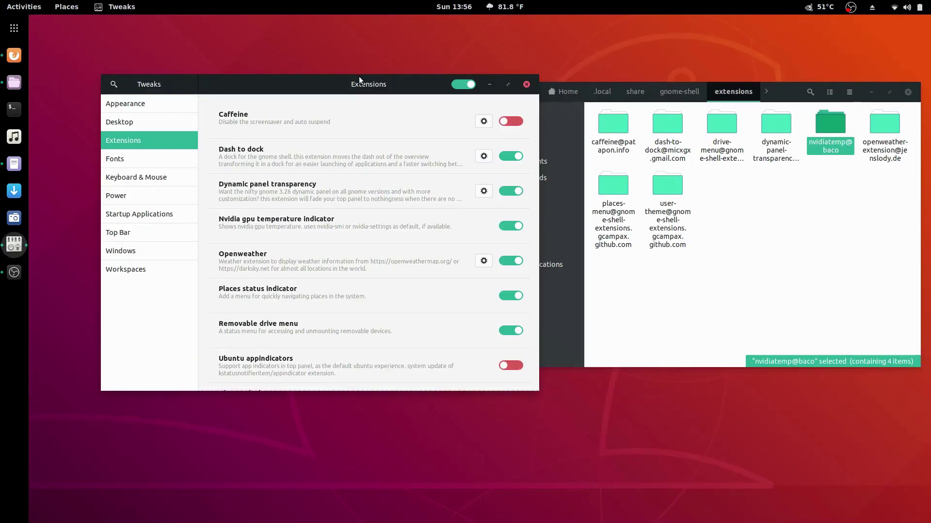
{"action": "left_click_drag", "start_coordinate": [334, 86], "coordinate": [292, 71]}
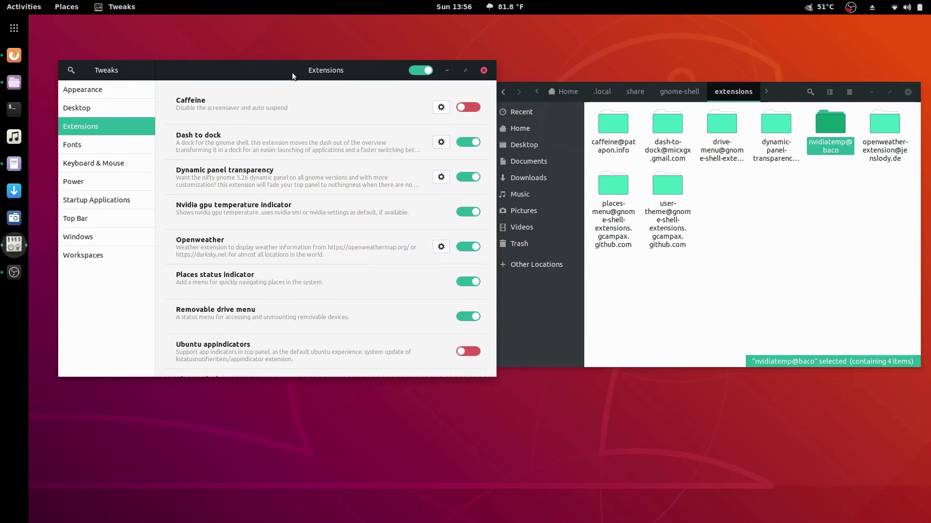
{"action": "left_click", "coordinate": [14, 56]}
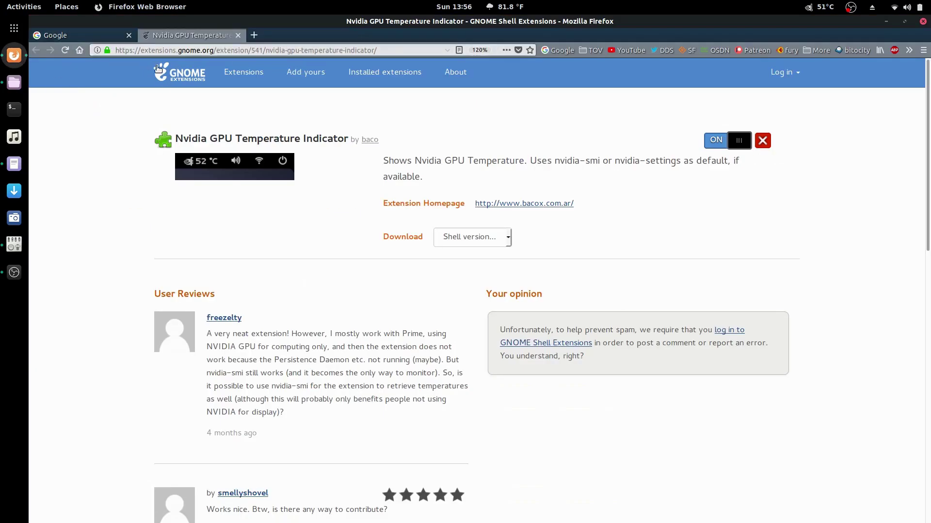
{"action": "left_click", "coordinate": [175, 73]}
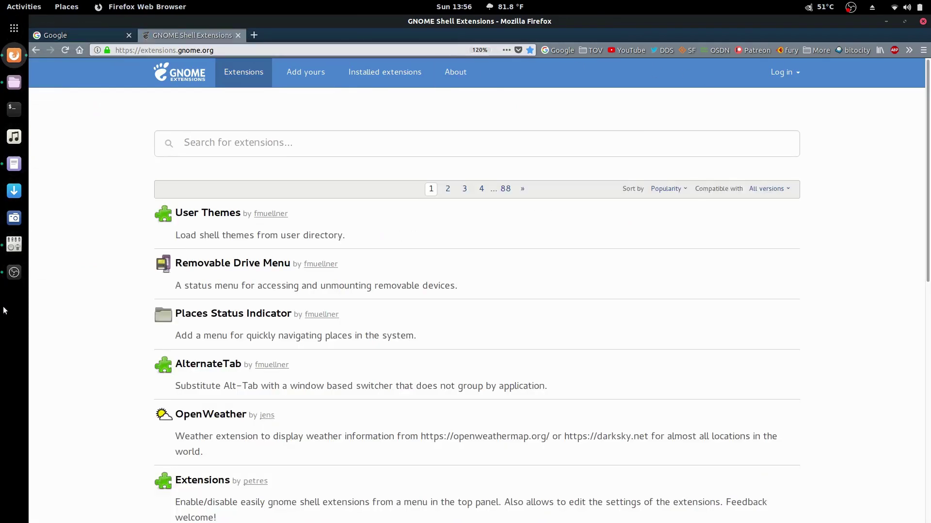
Step: Go to page 2 of the extension list, view SystemMonitor in a new tab, then return to the list
{"action": "scroll", "coordinate": [96, 228], "scroll_direction": "down", "scroll_amount": 3}
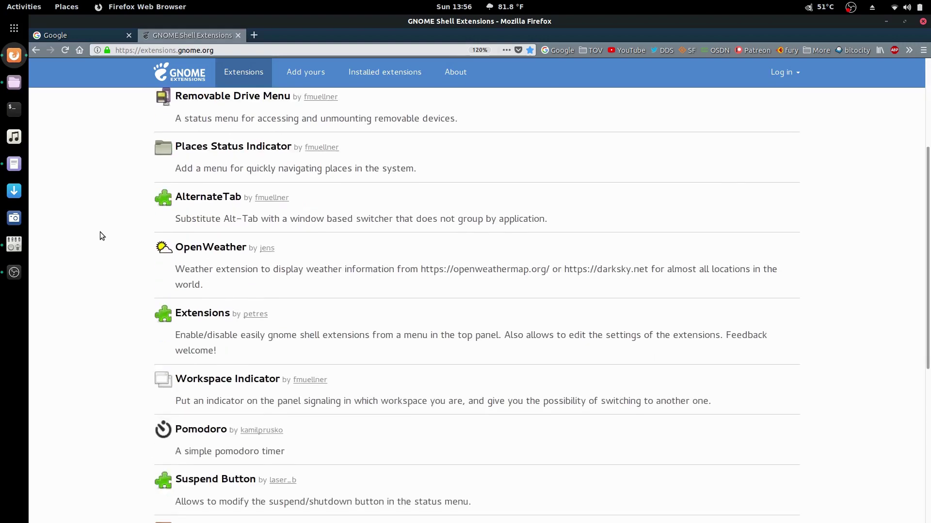
{"action": "scroll", "coordinate": [102, 240], "scroll_direction": "down", "scroll_amount": 4}
{"action": "left_click", "coordinate": [447, 377]}
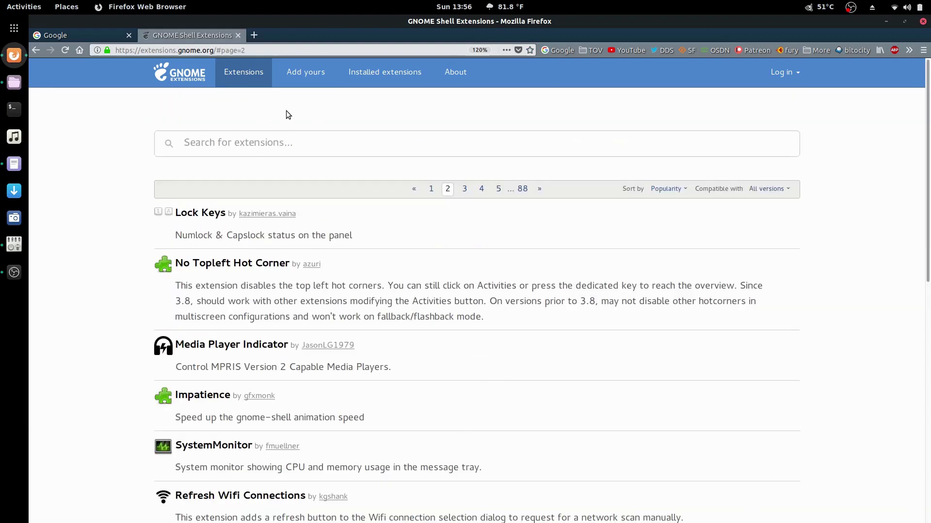
{"action": "scroll", "coordinate": [581, 291], "scroll_direction": "down", "scroll_amount": 3}
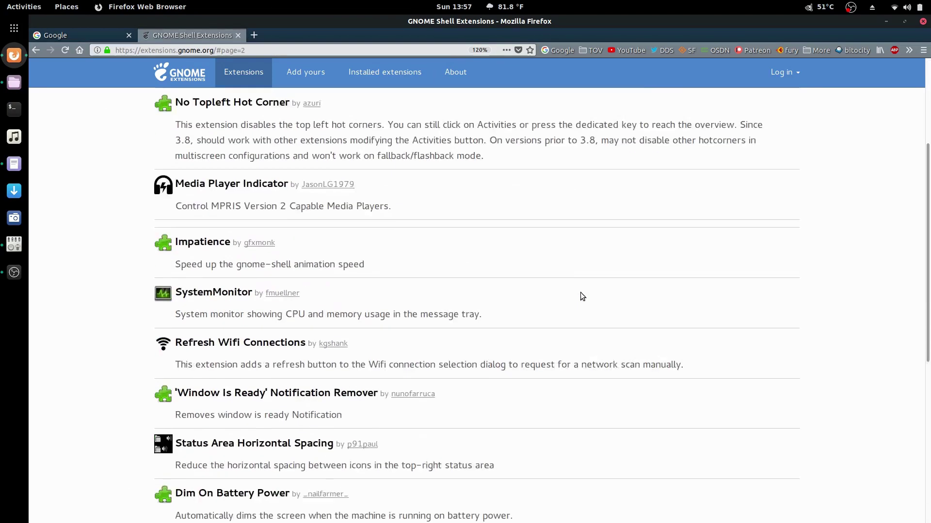
{"action": "scroll", "coordinate": [583, 296], "scroll_direction": "down", "scroll_amount": 3}
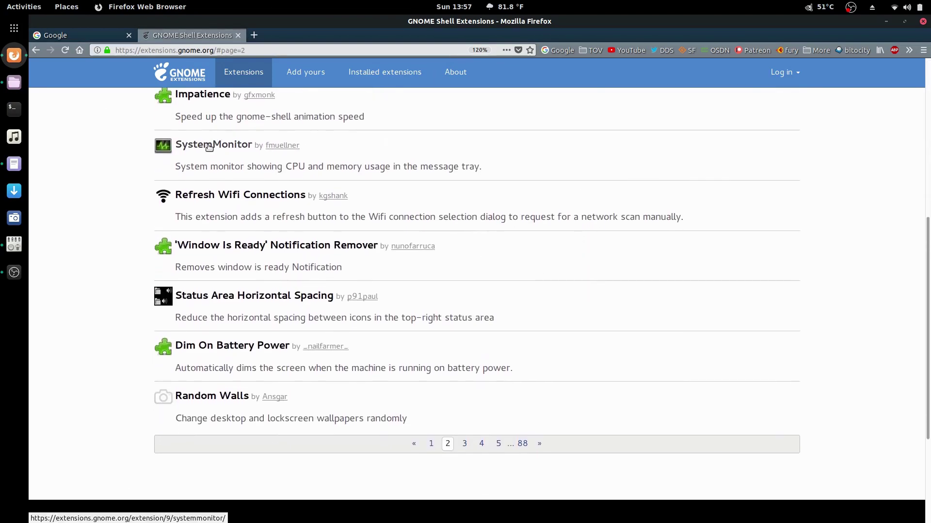
{"action": "middle_click", "coordinate": [214, 145]}
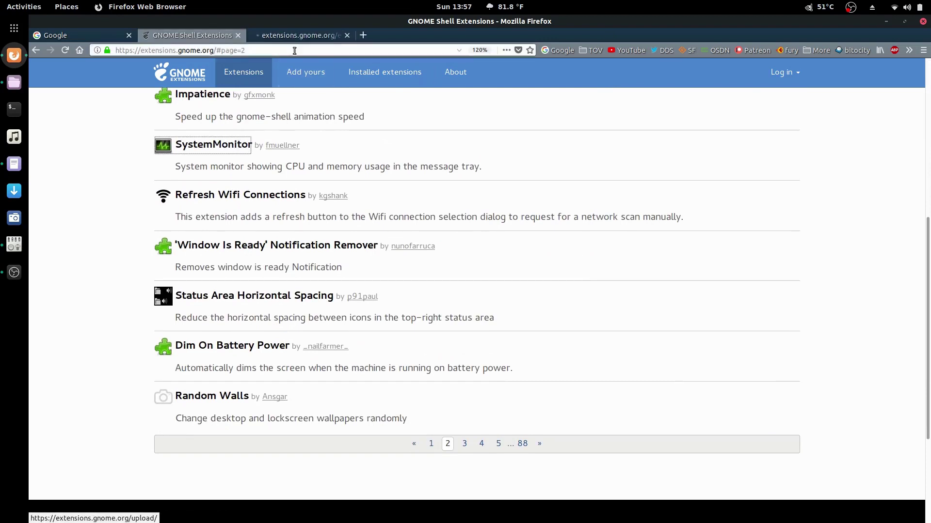
{"action": "left_click", "coordinate": [296, 35]}
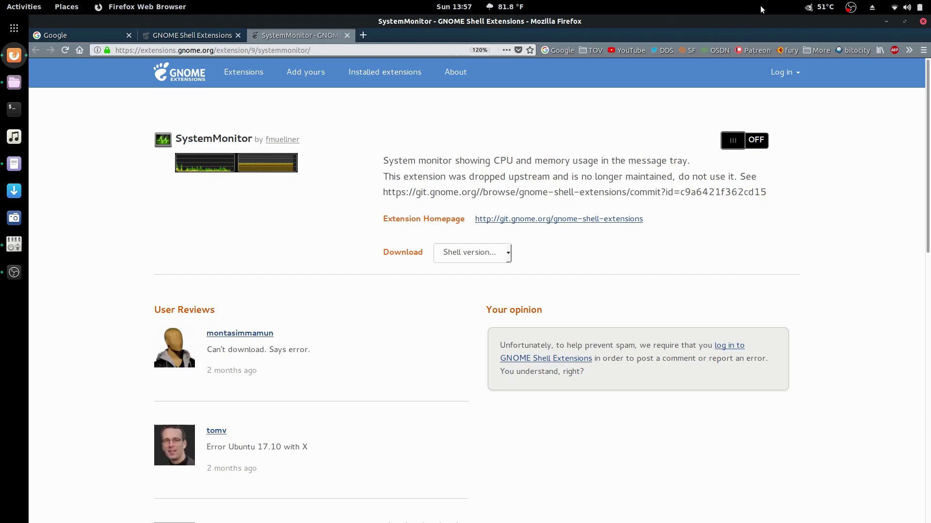
{"action": "left_click", "coordinate": [202, 35]}
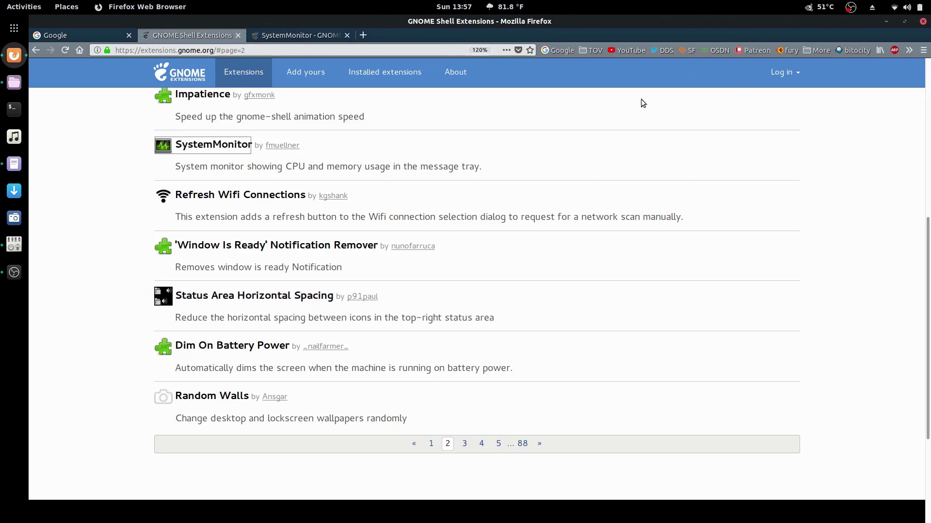
Step: Open Status Area Horizontal Spacing in a new tab, switch it ON and confirm the install
{"action": "left_click", "coordinate": [277, 298]}
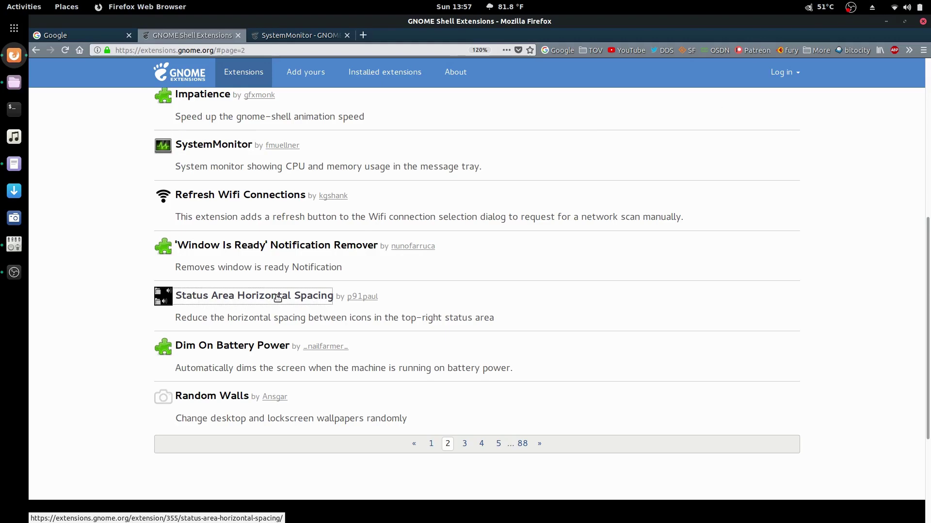
{"action": "left_click", "coordinate": [290, 35]}
{"action": "left_click", "coordinate": [746, 145]}
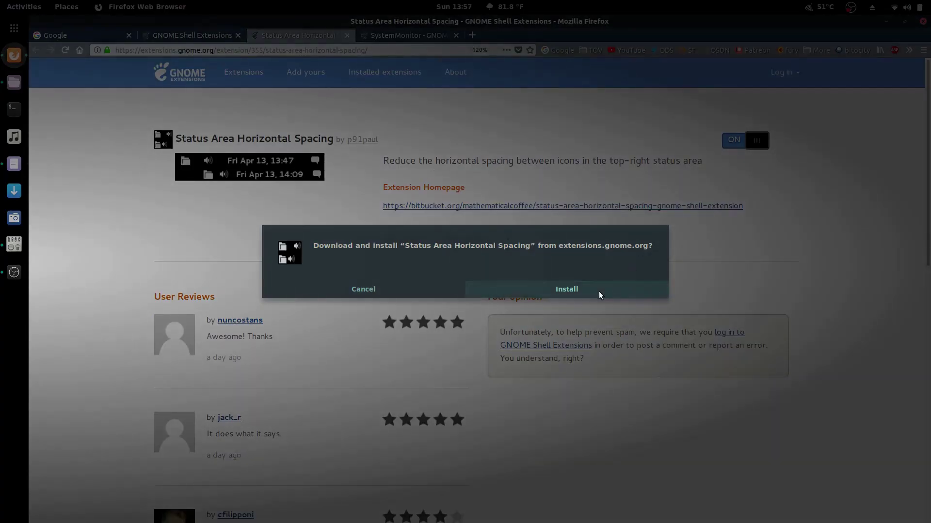
{"action": "left_click", "coordinate": [600, 294]}
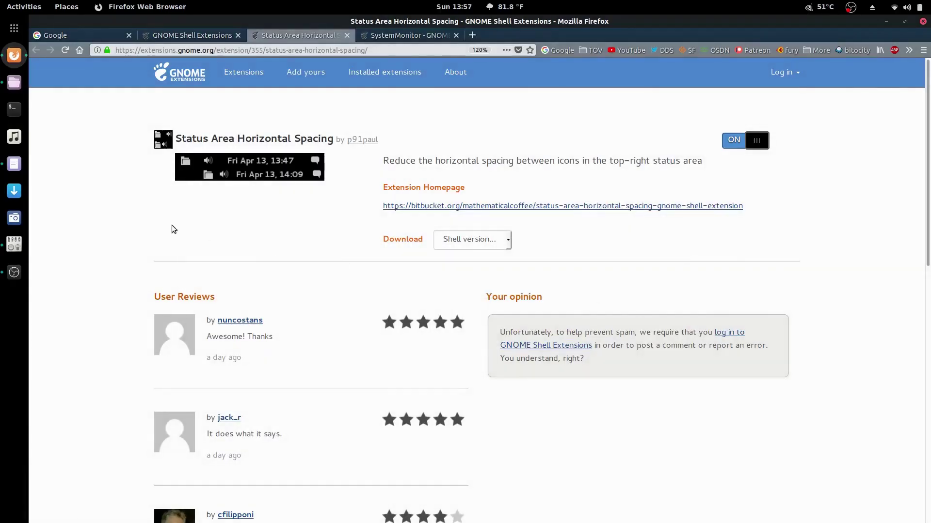
Step: Close and relaunch Tweaks, then minimize Firefox
{"action": "left_click", "coordinate": [14, 245]}
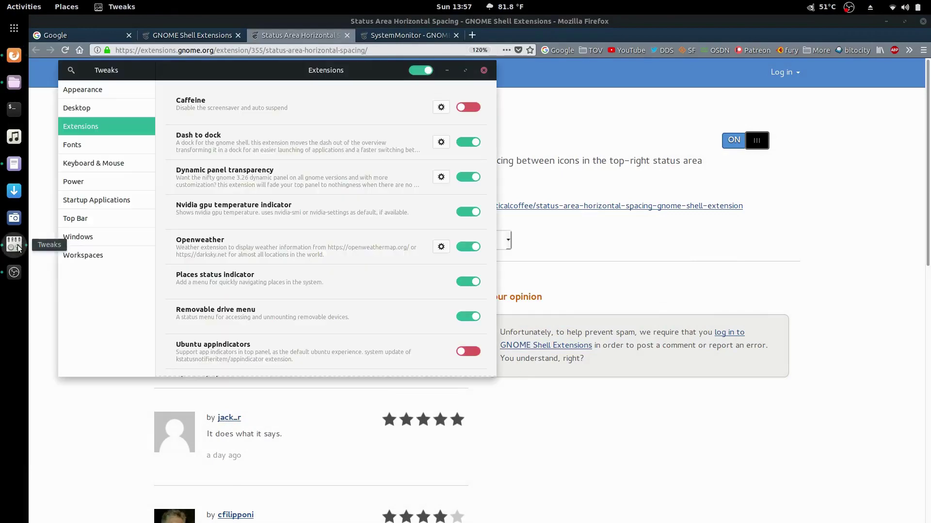
{"action": "left_click", "coordinate": [484, 71]}
{"action": "left_click", "coordinate": [14, 245]}
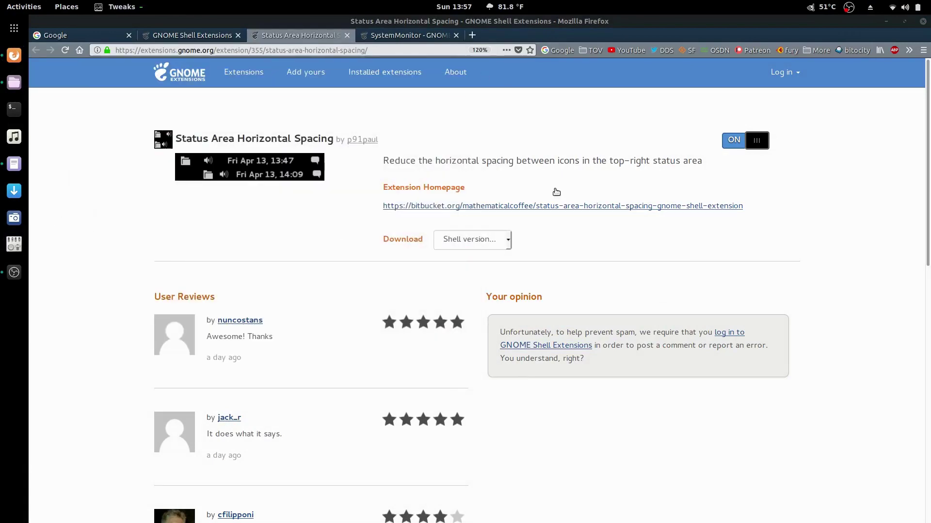
{"action": "left_click", "coordinate": [887, 21]}
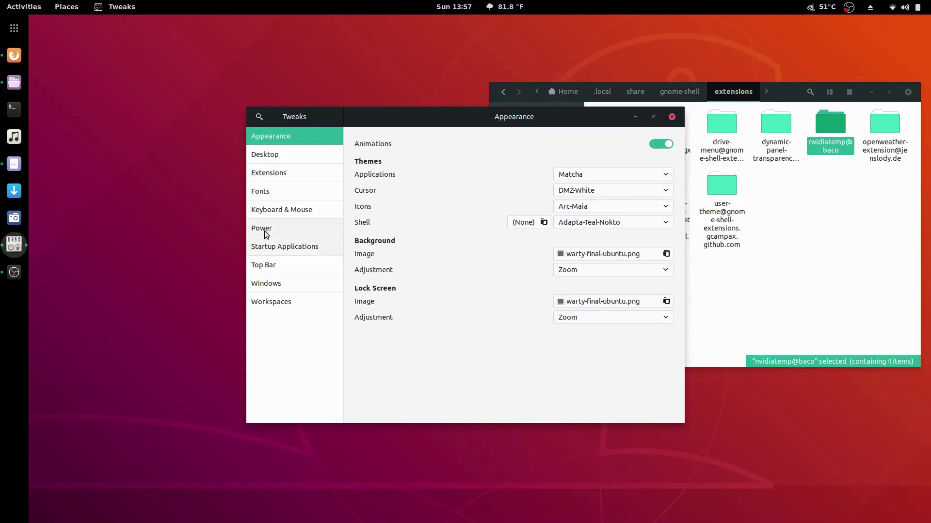
Step: Drag Horizontal Padding in the Status area horizontal spacing settings from 6 down to 1
{"action": "left_click", "coordinate": [276, 178]}
{"action": "scroll", "coordinate": [450, 363], "scroll_direction": "down", "scroll_amount": 1}
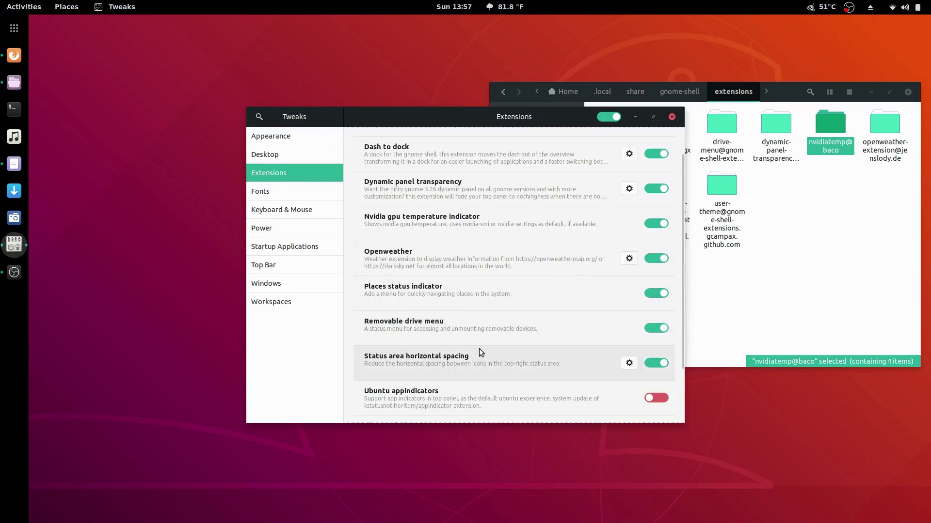
{"action": "left_click", "coordinate": [623, 364]}
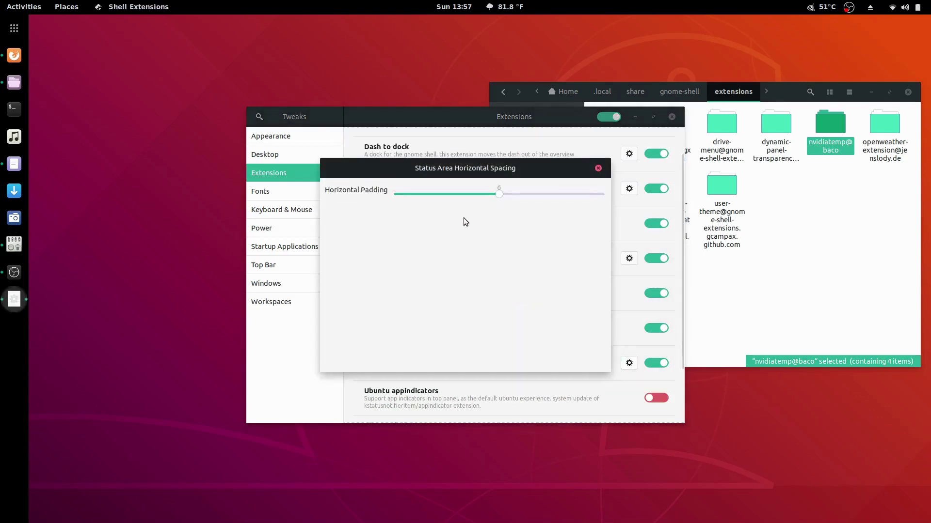
{"action": "left_click_drag", "start_coordinate": [497, 194], "coordinate": [413, 192]}
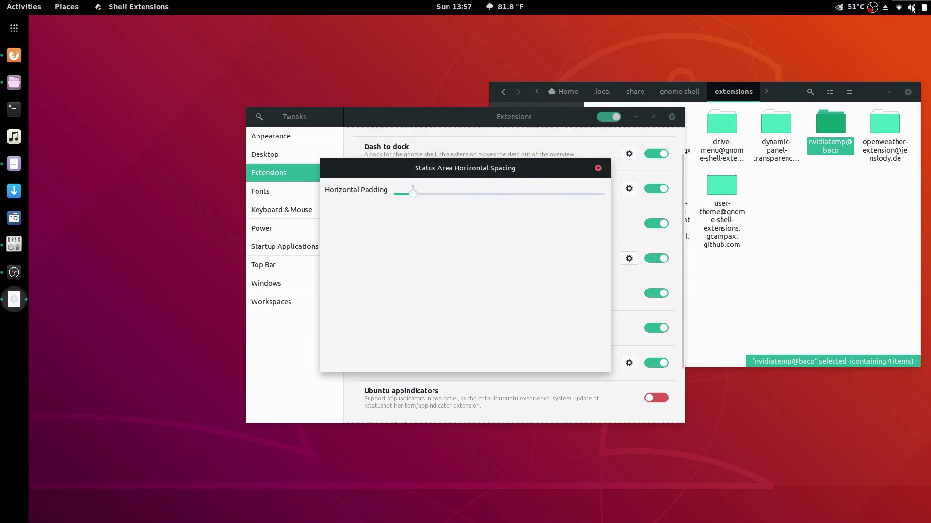
Step: Close the spacing settings dialog and the Tweaks window
{"action": "left_click", "coordinate": [598, 167]}
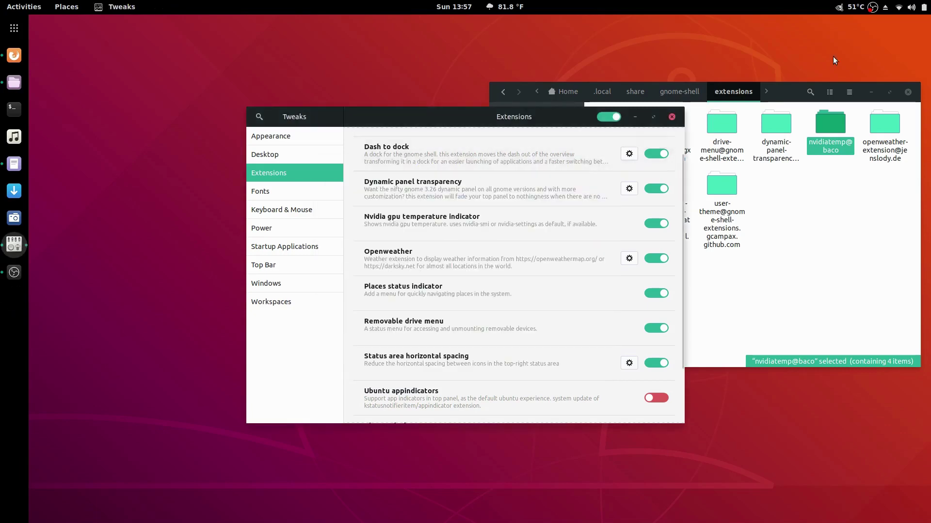
{"action": "left_click", "coordinate": [672, 116]}
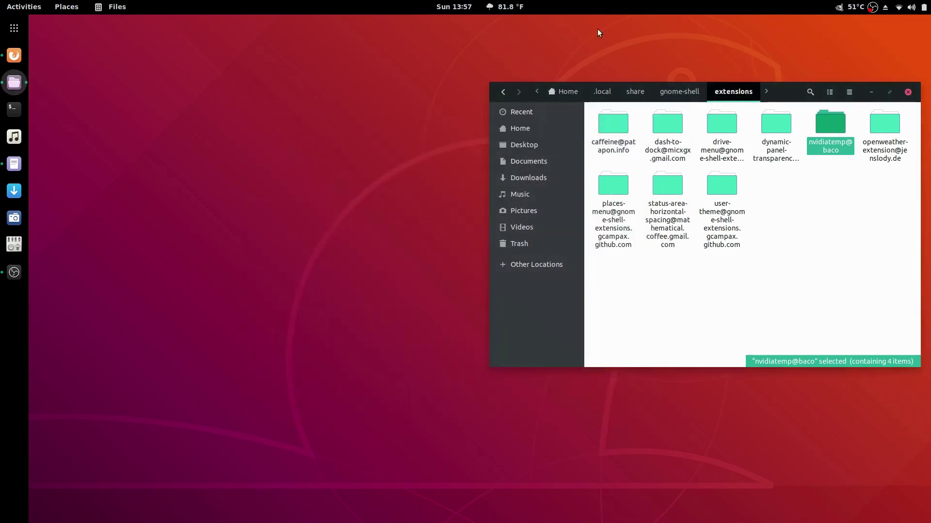